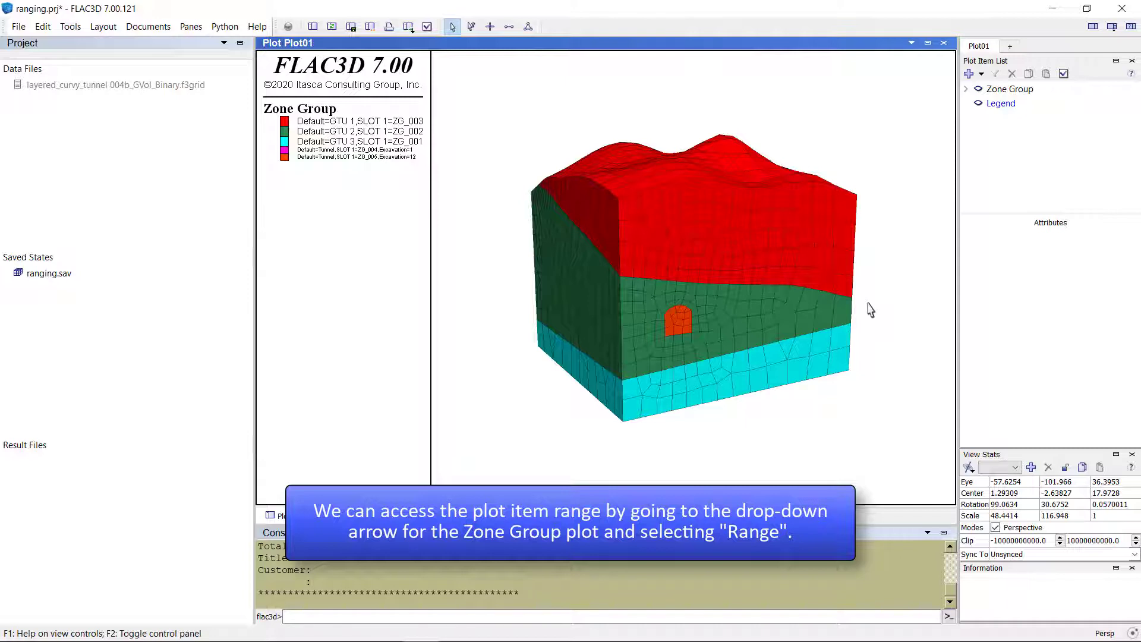
Start a new range element under the Zone Group plot's Range and pick Group from Property-Based.
{"action": "left_click", "coordinate": [965, 89]}
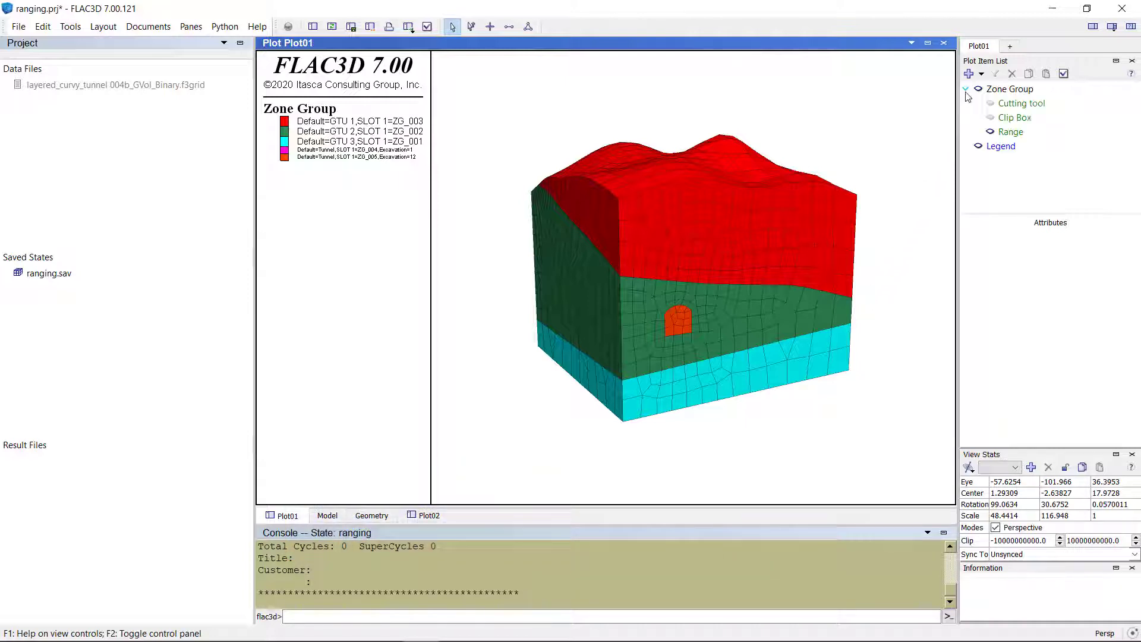
{"action": "left_click", "coordinate": [1010, 132]}
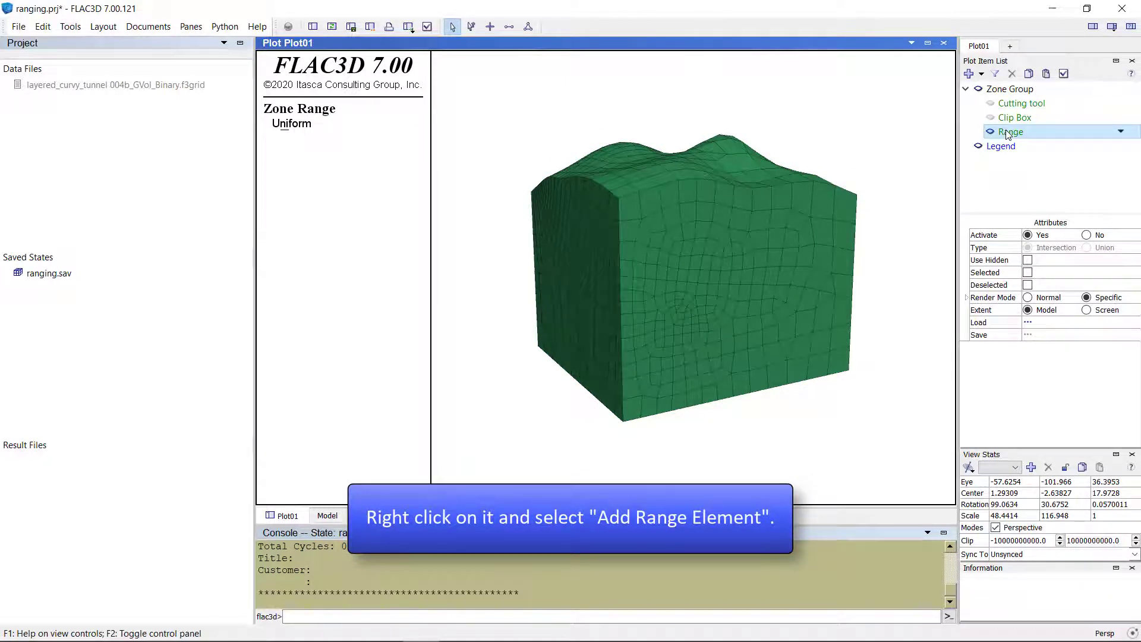
{"action": "right_click", "coordinate": [1008, 133]}
{"action": "left_click", "coordinate": [1019, 142]}
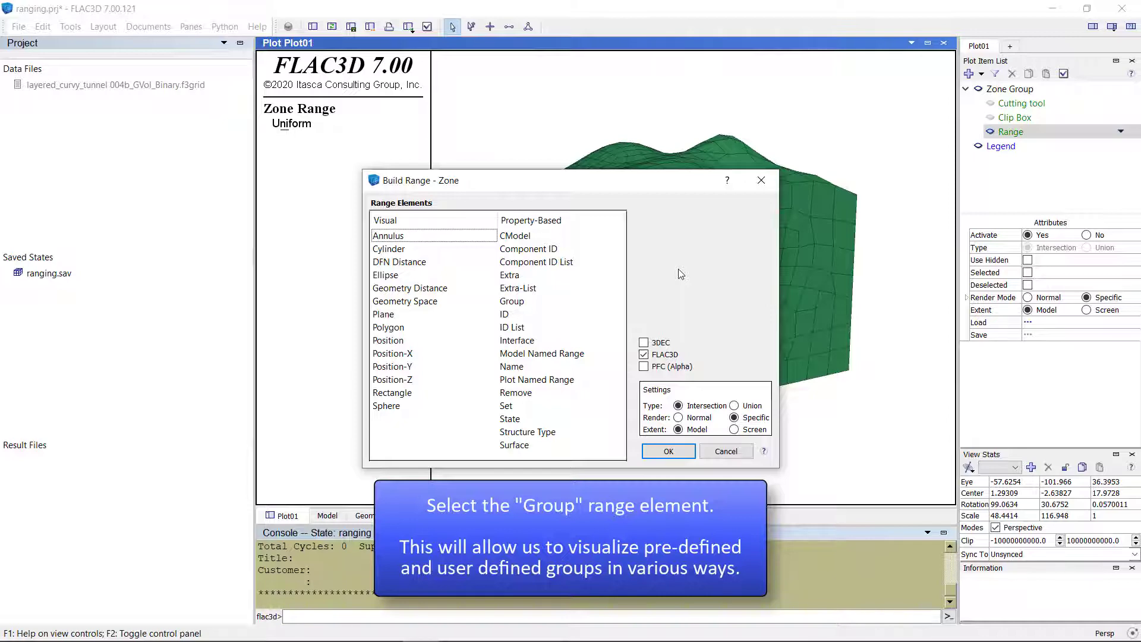
{"action": "left_click", "coordinate": [612, 301]}
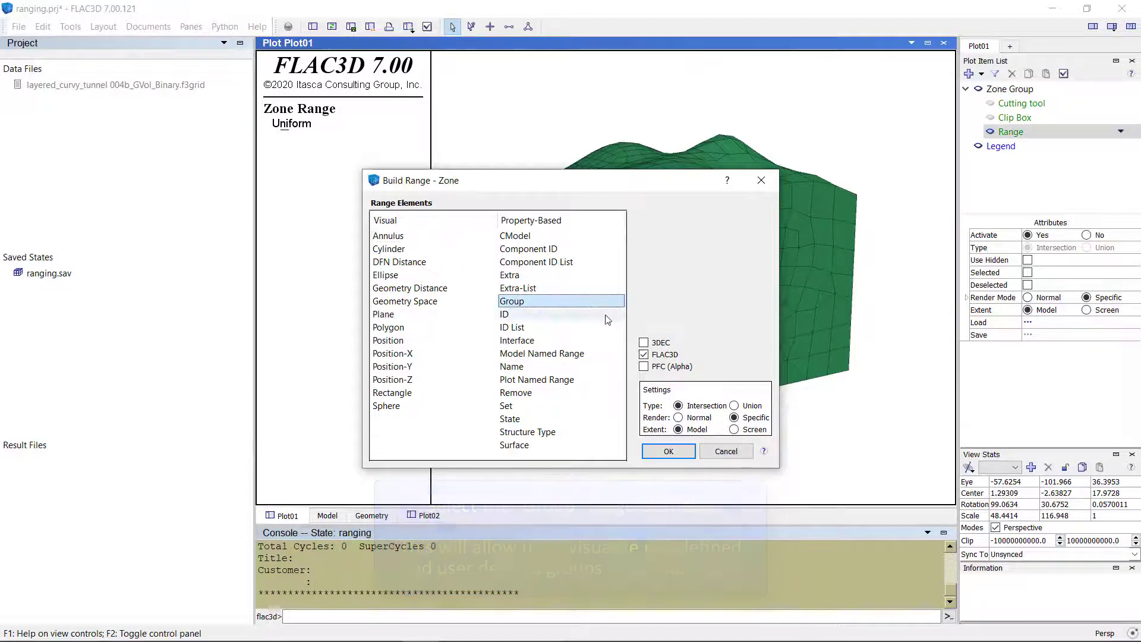
Add the Group element and, with Not enabled, tick ZG_001, ZG_002 and ZG_003 to exclude them.
{"action": "left_click", "coordinate": [667, 451]}
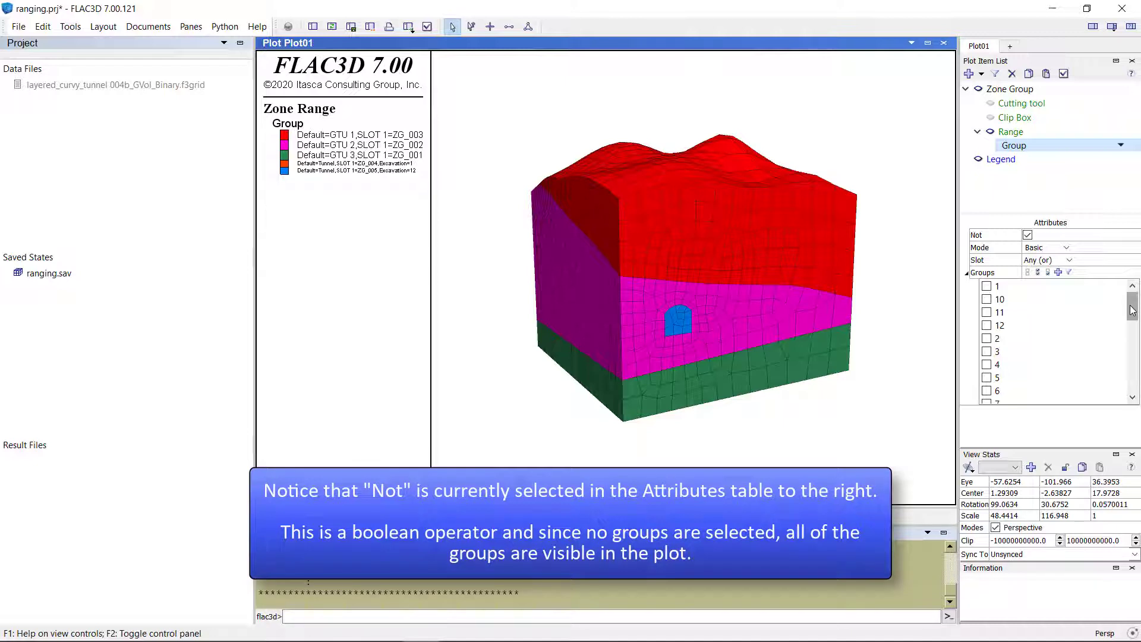
{"action": "left_click_drag", "start_coordinate": [1132, 310], "coordinate": [1129, 362]}
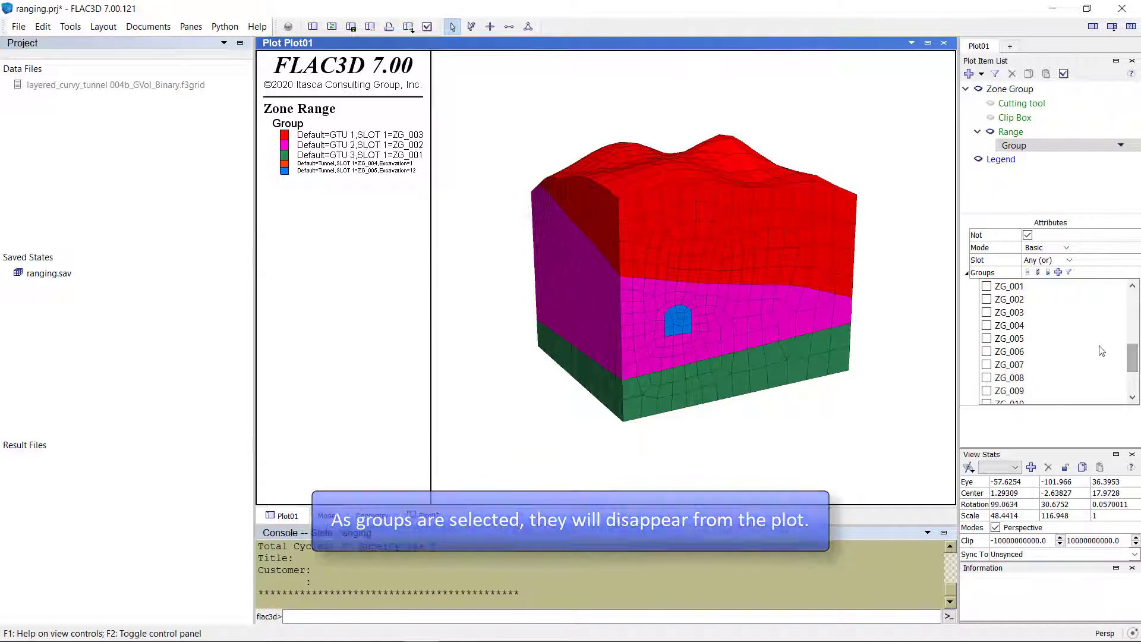
{"action": "left_click", "coordinate": [986, 287]}
{"action": "left_click", "coordinate": [986, 288]}
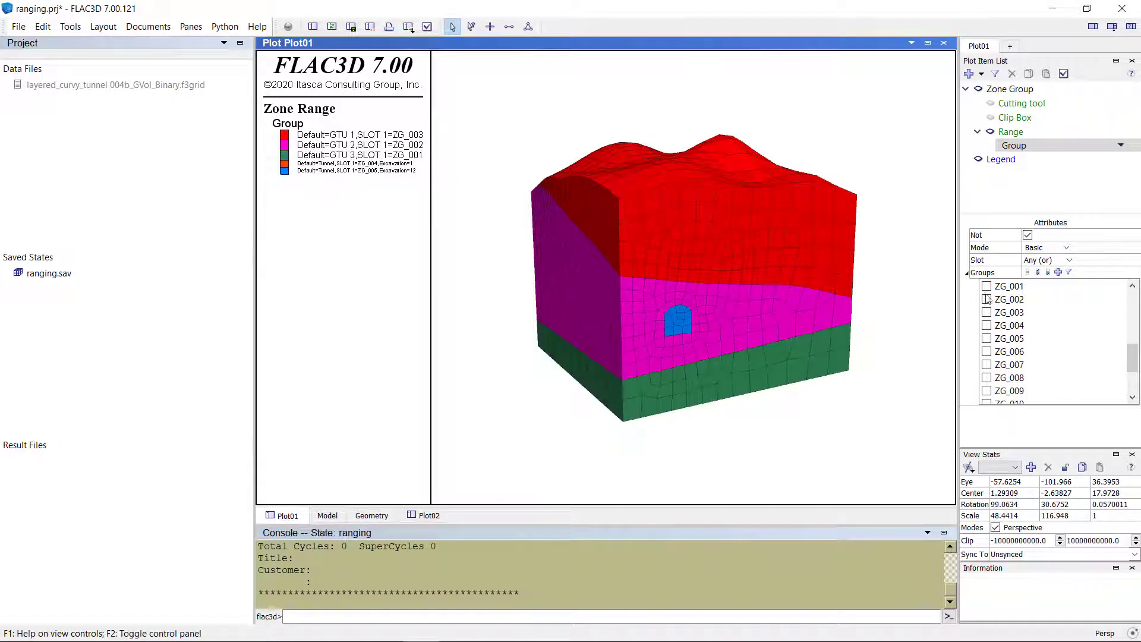
{"action": "left_click", "coordinate": [986, 302]}
{"action": "left_click", "coordinate": [986, 302]}
{"action": "left_click", "coordinate": [987, 313]}
{"action": "left_click", "coordinate": [987, 313]}
{"action": "left_click", "coordinate": [987, 312]}
{"action": "left_click", "coordinate": [986, 300]}
{"action": "left_click", "coordinate": [987, 288]}
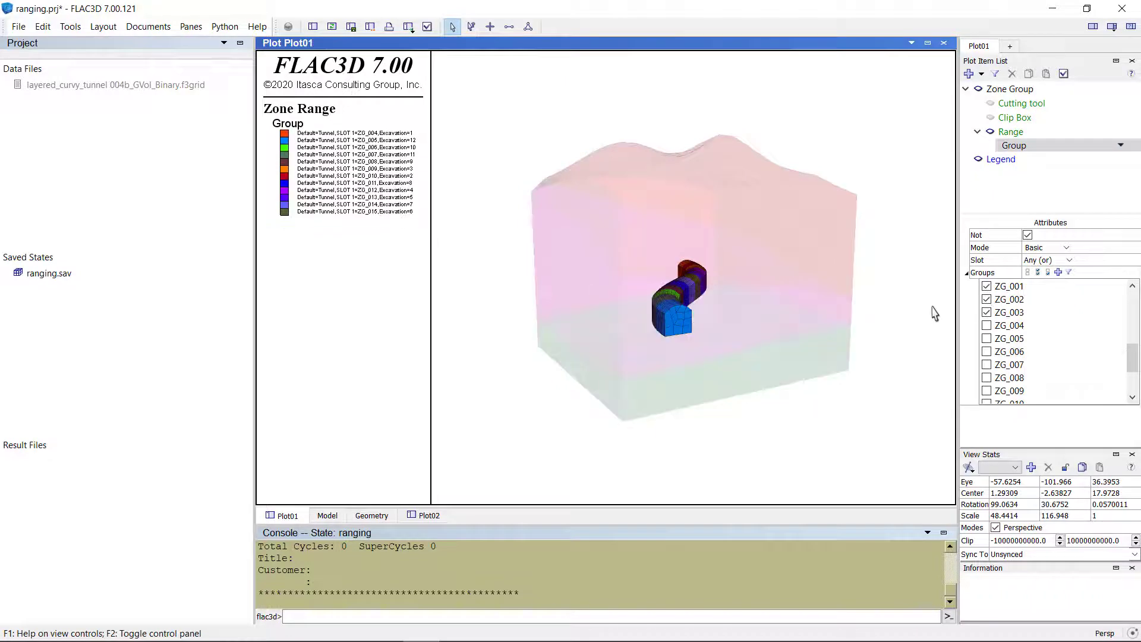
{"action": "left_click_drag", "start_coordinate": [854, 321], "coordinate": [820, 327]}
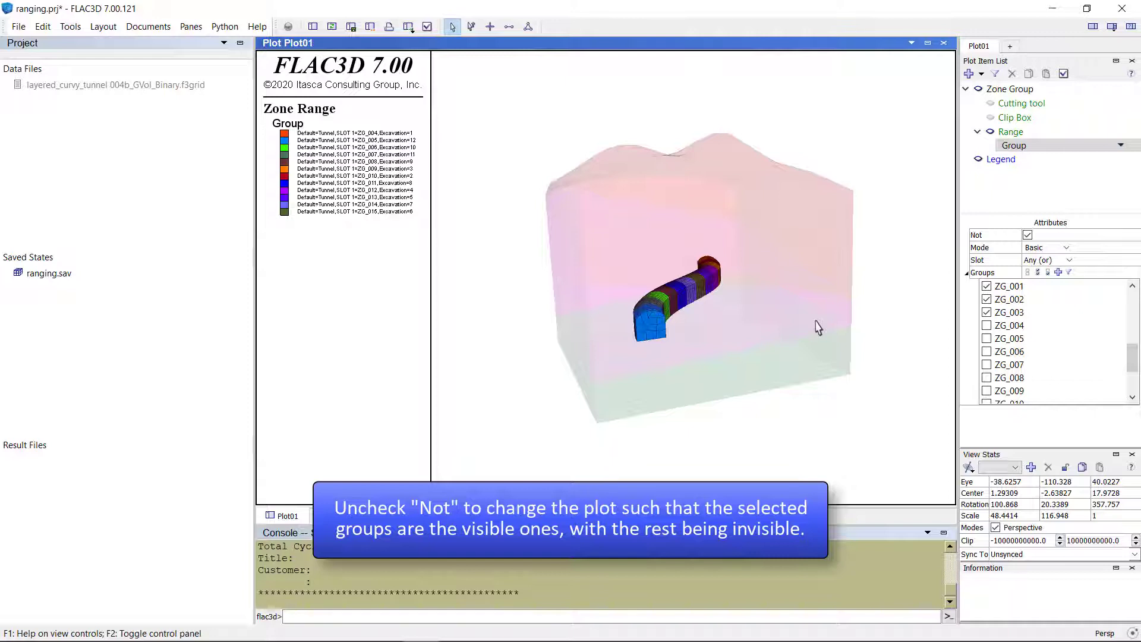
Turn off Not and untick ZG_001, ZG_002 and ZG_003 so no groups are selected.
{"action": "left_click", "coordinate": [1027, 235]}
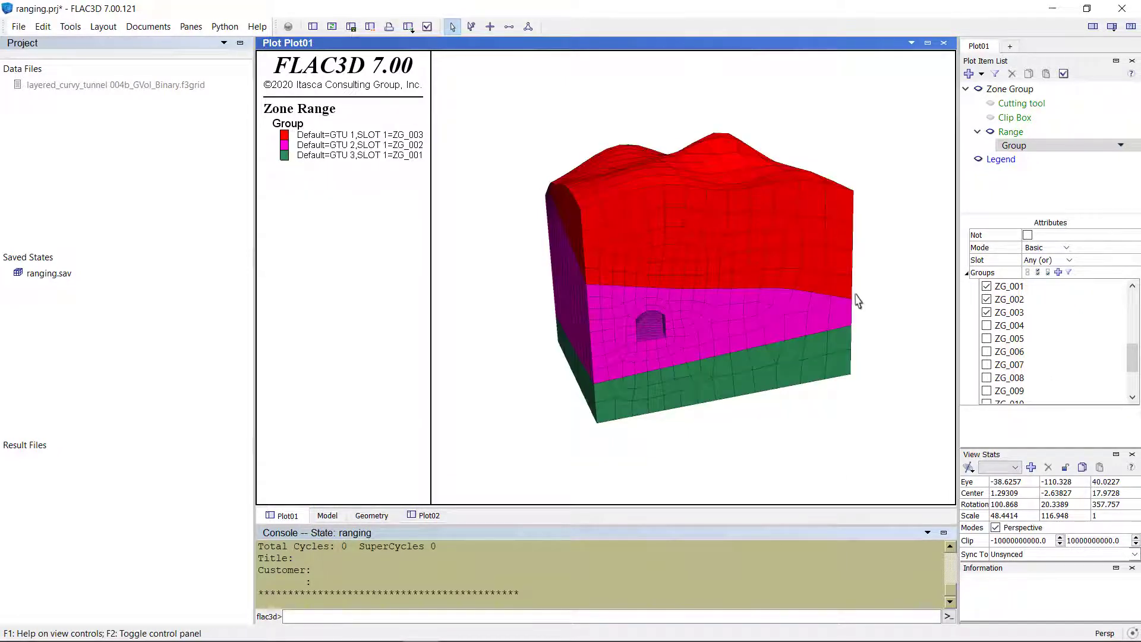
{"action": "mouse_move", "coordinate": [808, 321]}
{"action": "right_mouse_down"}
{"action": "mouse_move", "coordinate": [820, 285]}
{"action": "mouse_move", "coordinate": [840, 273]}
{"action": "mouse_move", "coordinate": [862, 282]}
{"action": "mouse_move", "coordinate": [823, 295]}
{"action": "mouse_move", "coordinate": [800, 327]}
{"action": "right_mouse_up"}
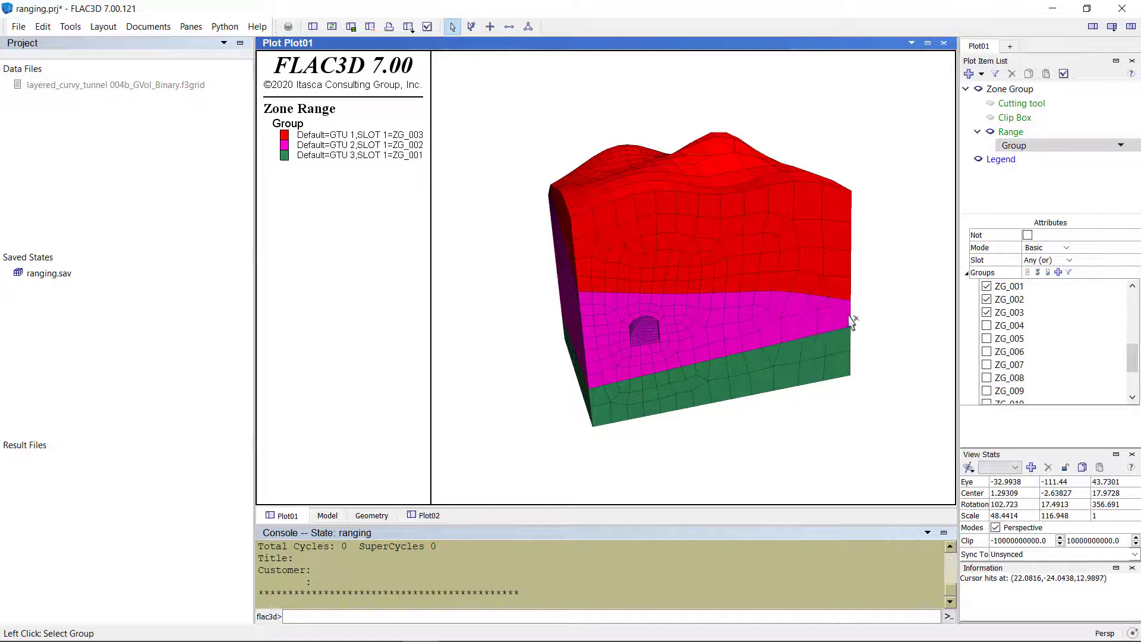
{"action": "left_click", "coordinate": [987, 286]}
{"action": "left_click", "coordinate": [986, 300]}
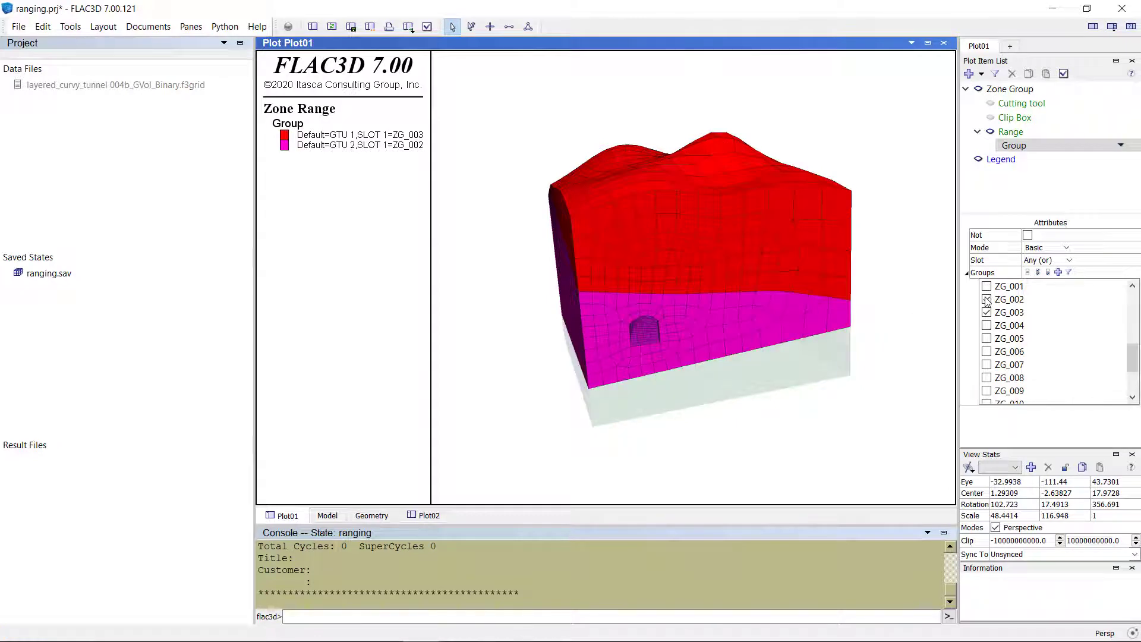
{"action": "left_click", "coordinate": [986, 313]}
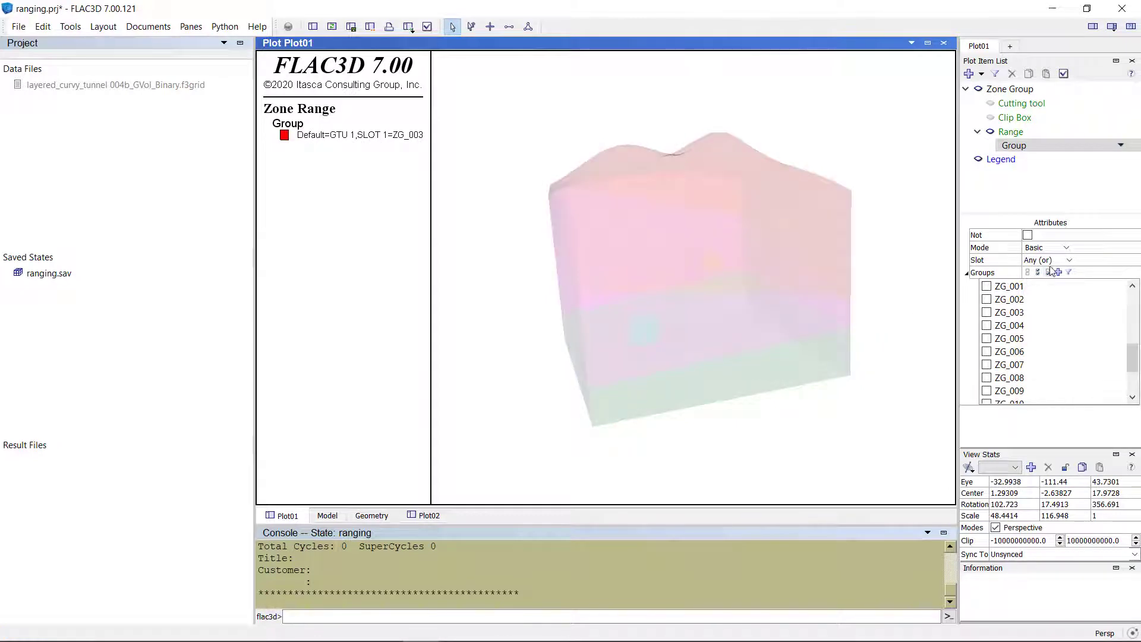
{"action": "left_click", "coordinate": [1069, 261]}
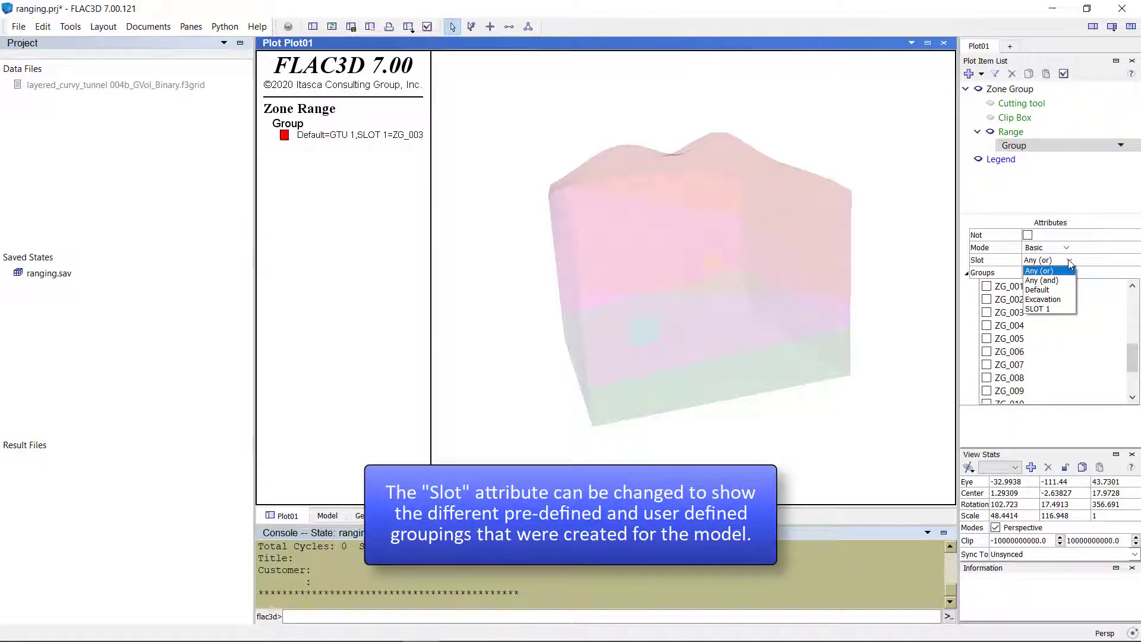
Choose the Default slot and tick the Tunnel, GTU 3, GTU 2 and GTU 1 groups.
{"action": "left_click", "coordinate": [1050, 290]}
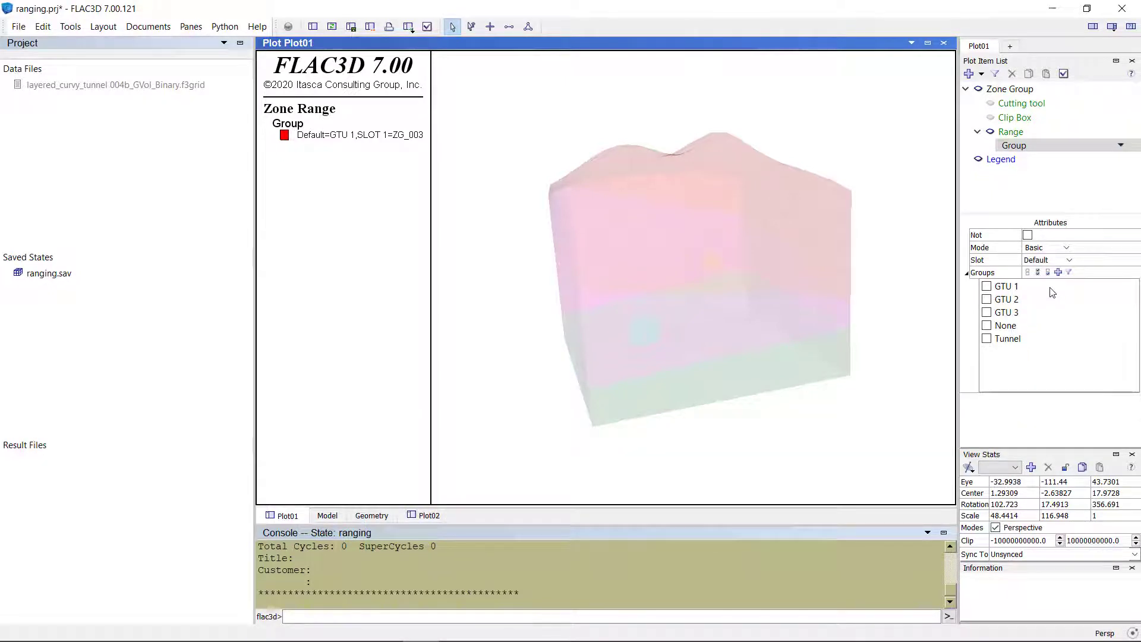
{"action": "left_click", "coordinate": [987, 338]}
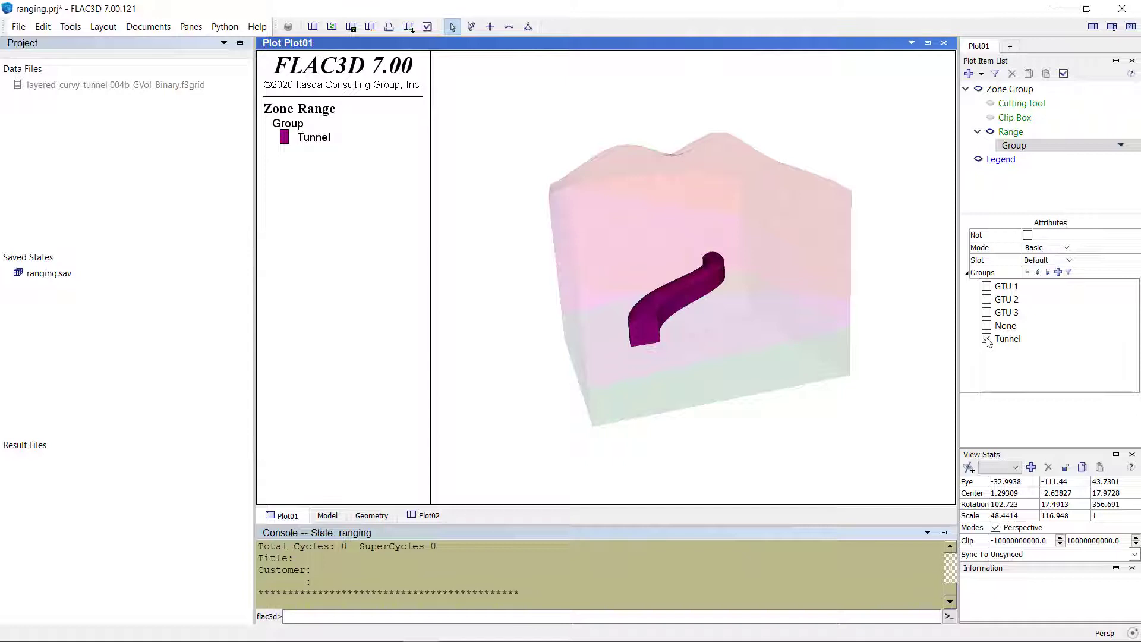
{"action": "left_click", "coordinate": [987, 312]}
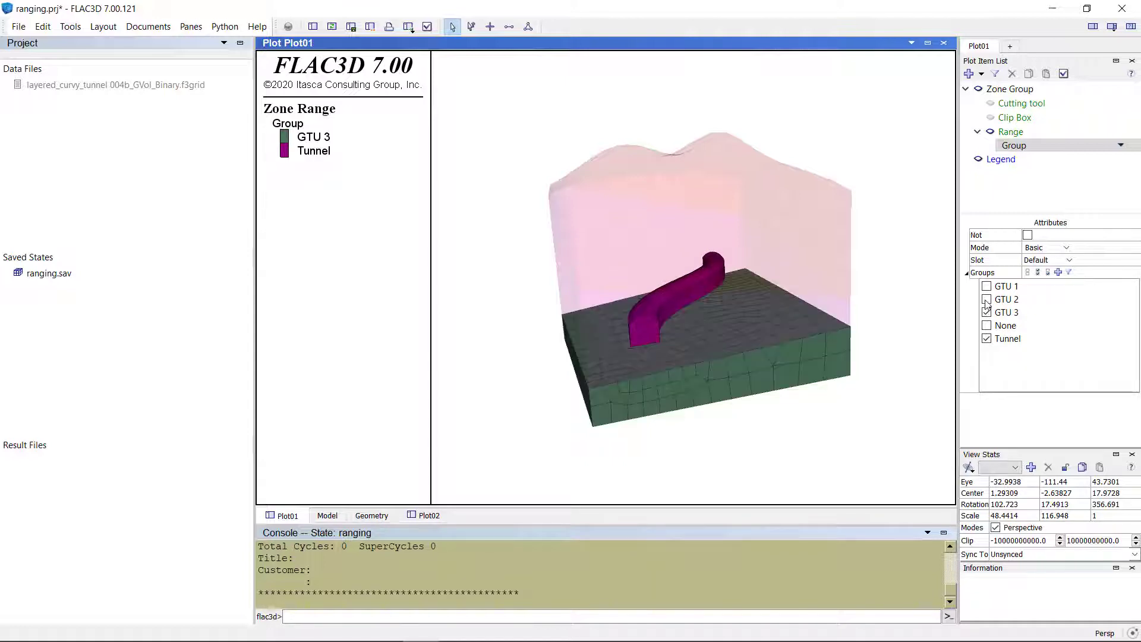
{"action": "left_click", "coordinate": [987, 300]}
{"action": "left_click", "coordinate": [986, 287]}
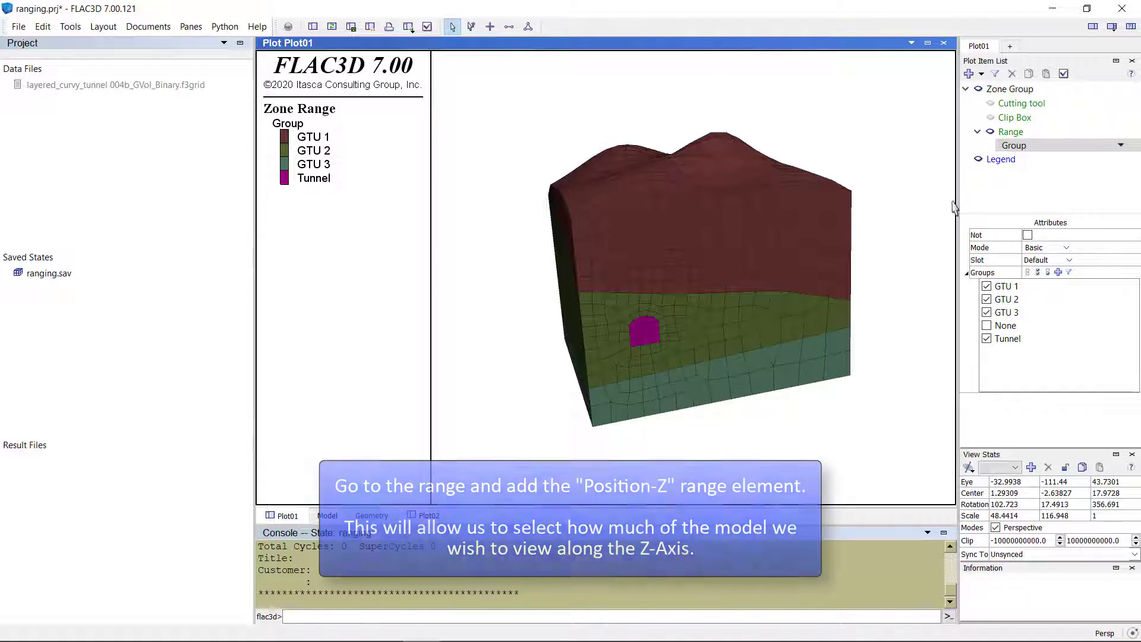
Add a Position-Z range element to the Zone Group range, set to include the Z band.
{"action": "left_click", "coordinate": [1015, 133]}
{"action": "right_click", "coordinate": [1017, 136]}
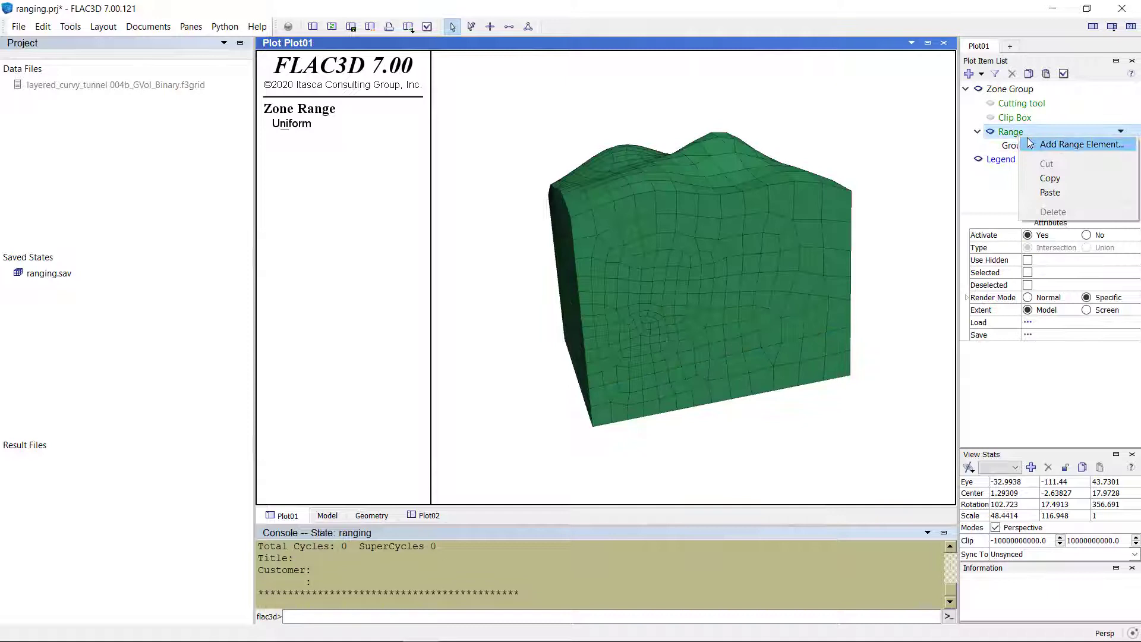
{"action": "left_click", "coordinate": [1031, 146]}
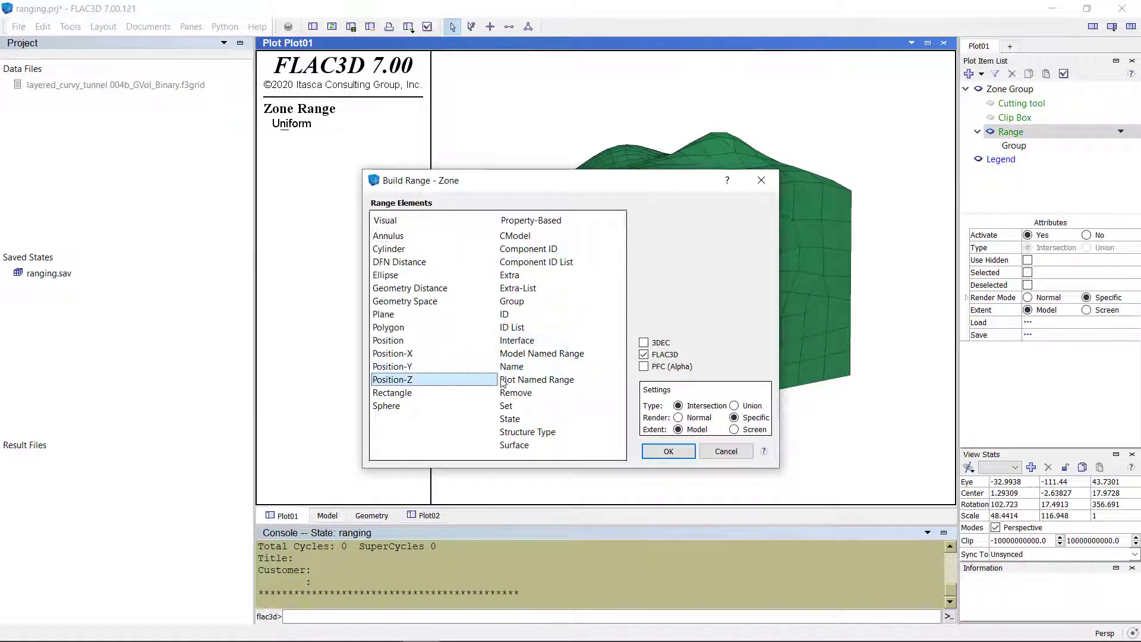
{"action": "left_click", "coordinate": [658, 454]}
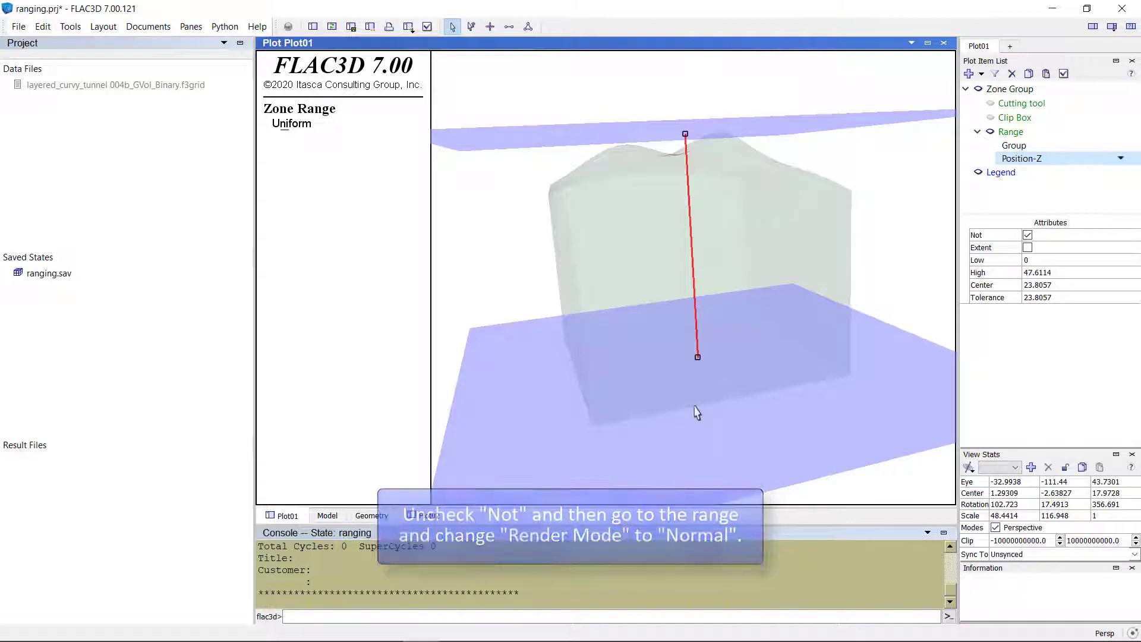
{"action": "left_click", "coordinate": [1027, 235]}
{"action": "left_click", "coordinate": [1027, 235]}
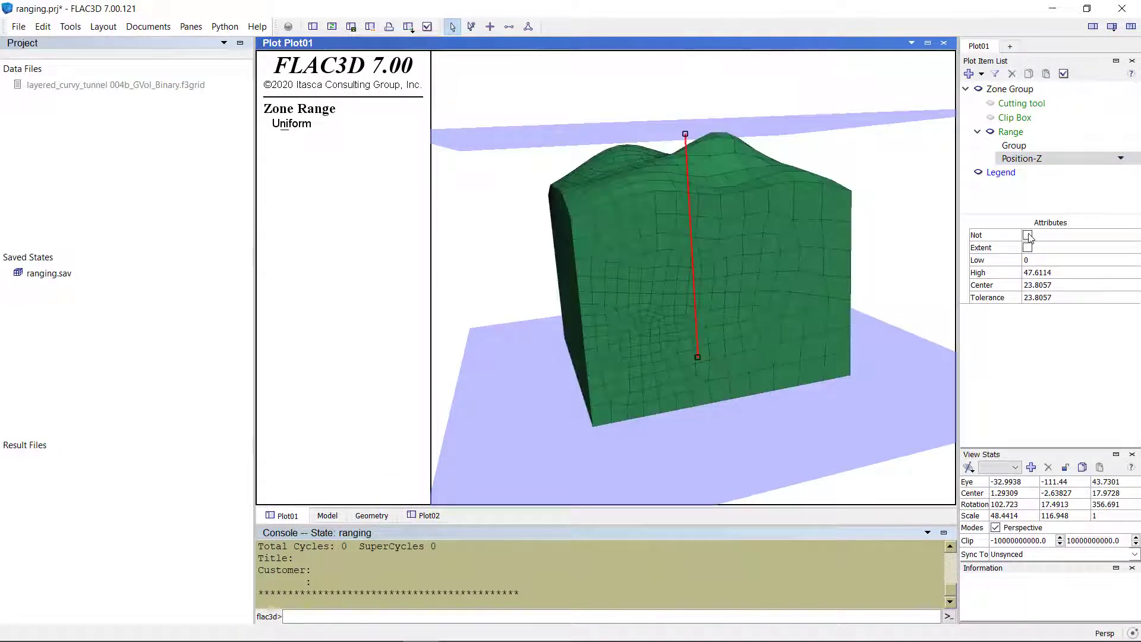
Set the Range Render Mode to Normal and display the Position-Z element's limiting planes.
{"action": "left_click", "coordinate": [1034, 132]}
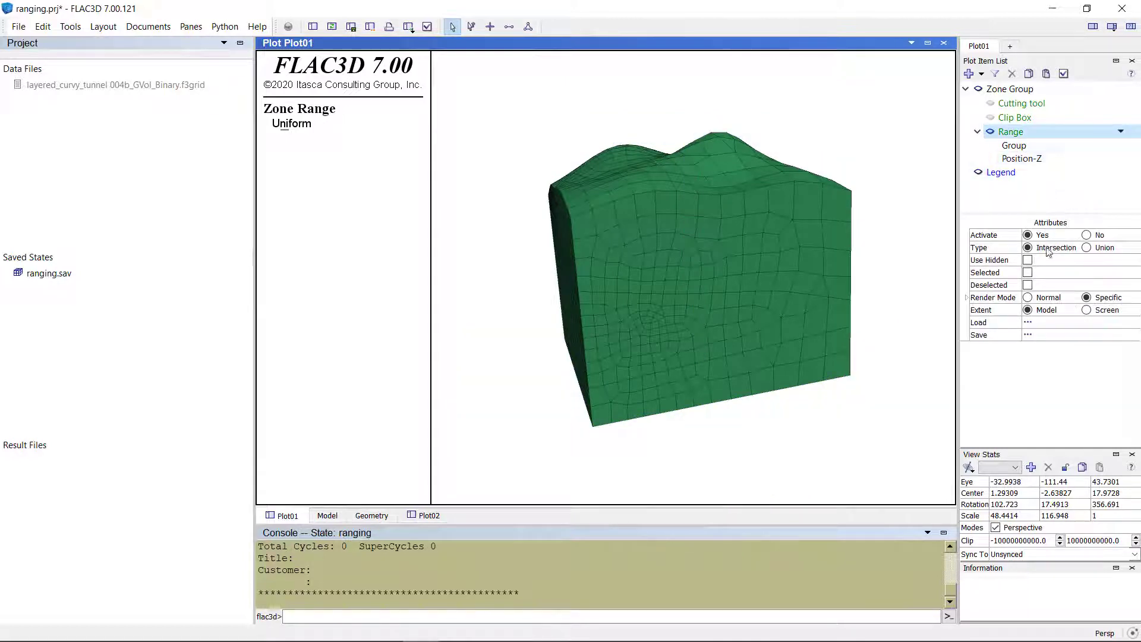
{"action": "left_click", "coordinate": [1027, 298]}
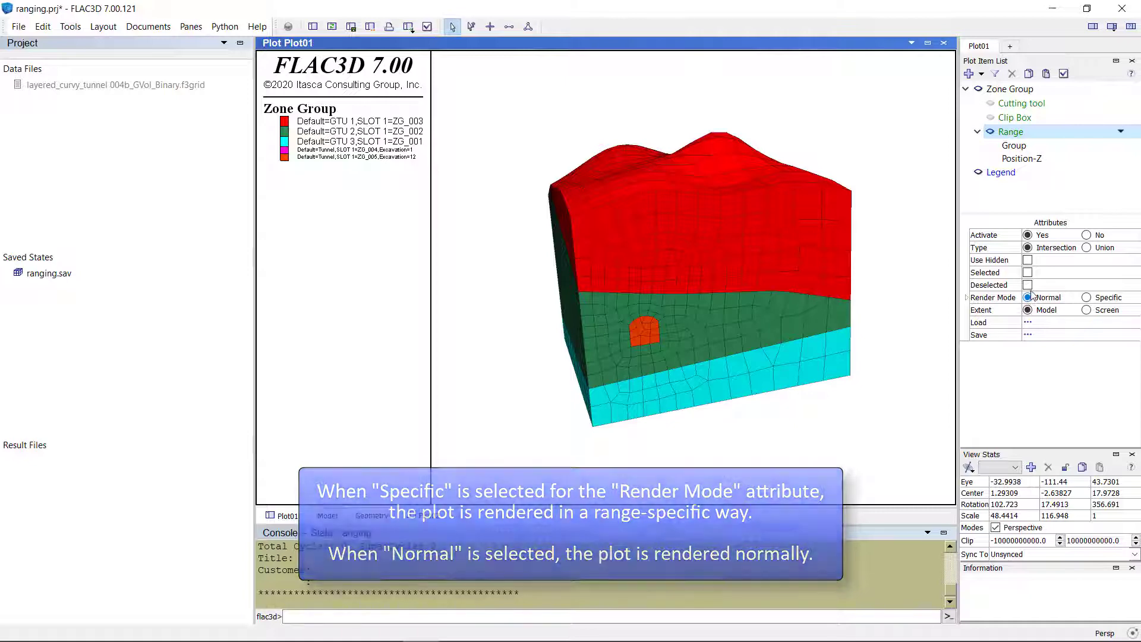
{"action": "left_click", "coordinate": [1033, 159]}
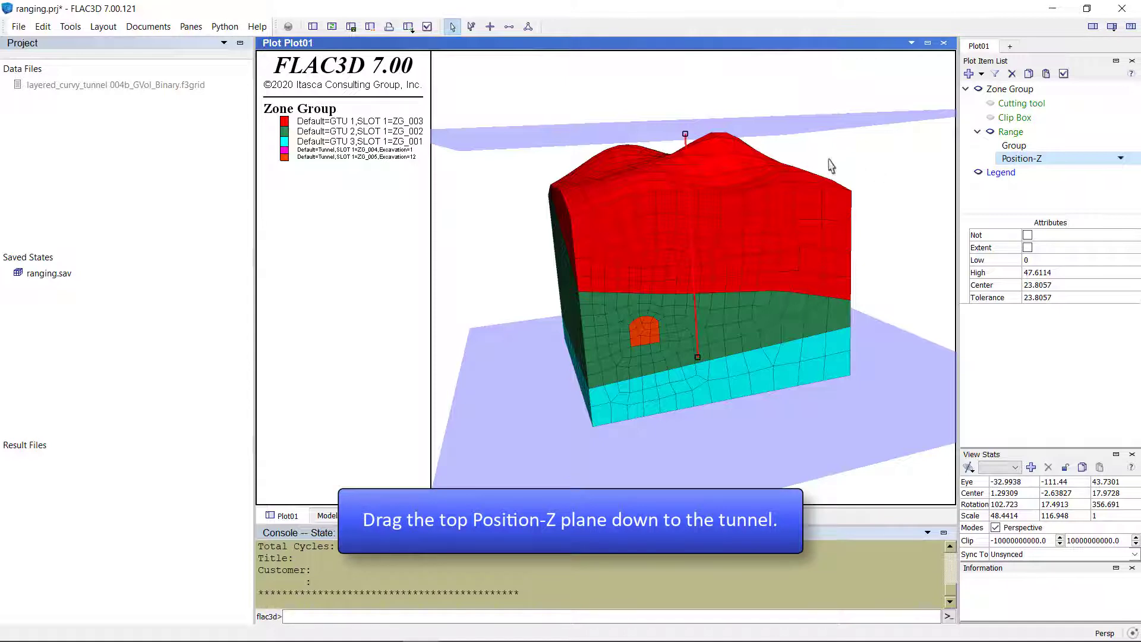
Pull the top Position-Z plane down to High 16.154, keeping Z 0–16.154, and view from above.
{"action": "left_click_drag", "start_coordinate": [686, 134], "coordinate": [688, 269]}
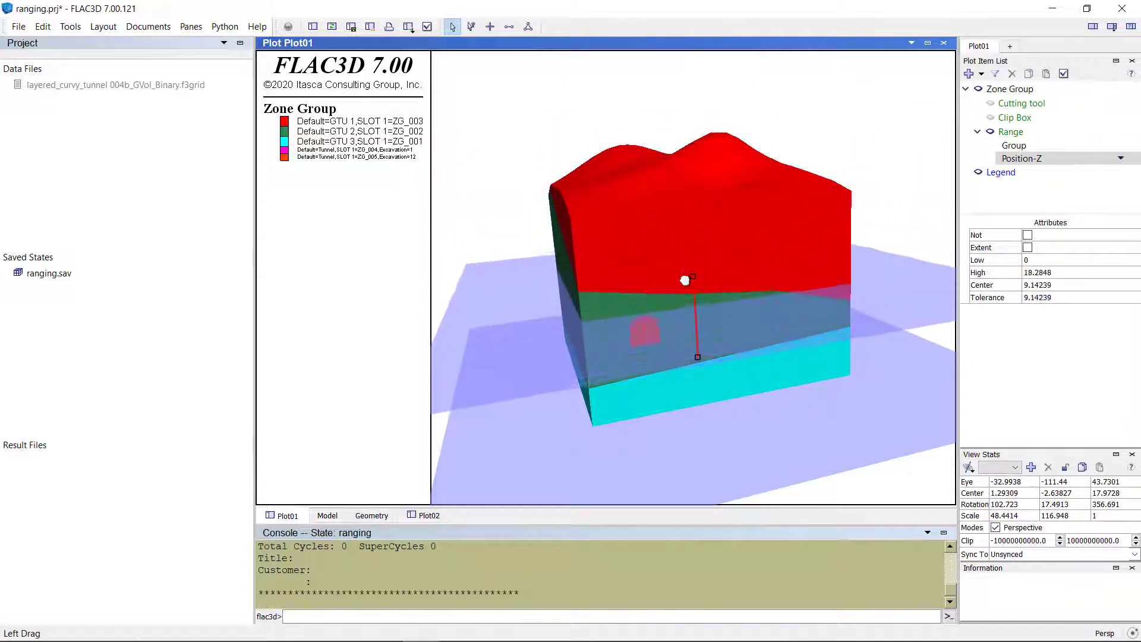
{"action": "left_click_drag", "start_coordinate": [684, 280], "coordinate": [681, 289]}
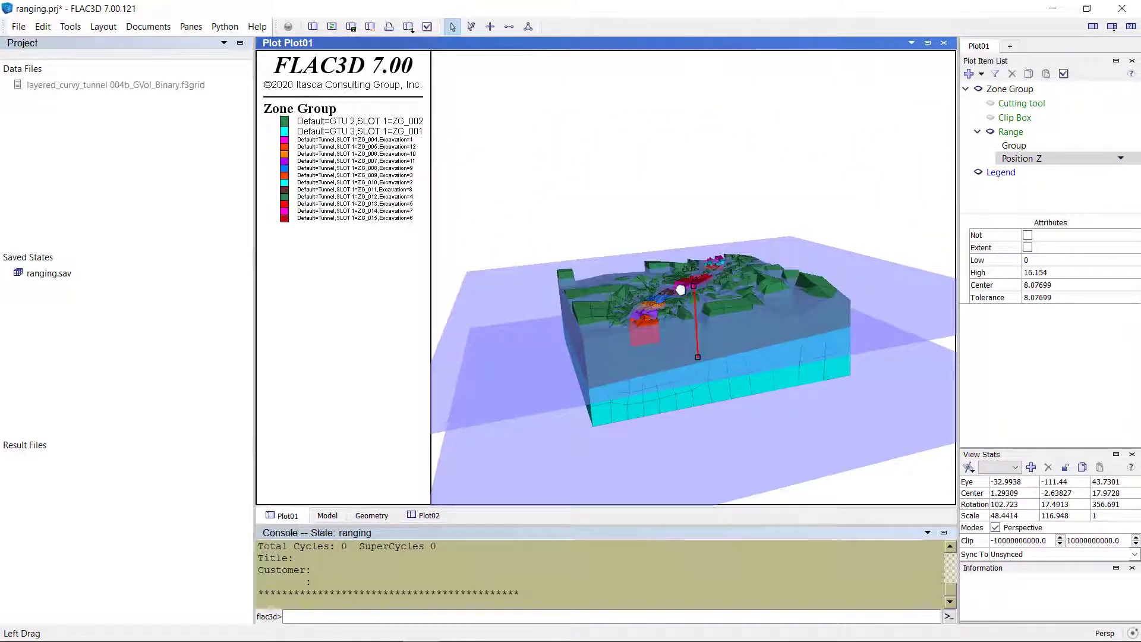
{"action": "left_click_drag", "start_coordinate": [737, 300], "coordinate": [735, 336]}
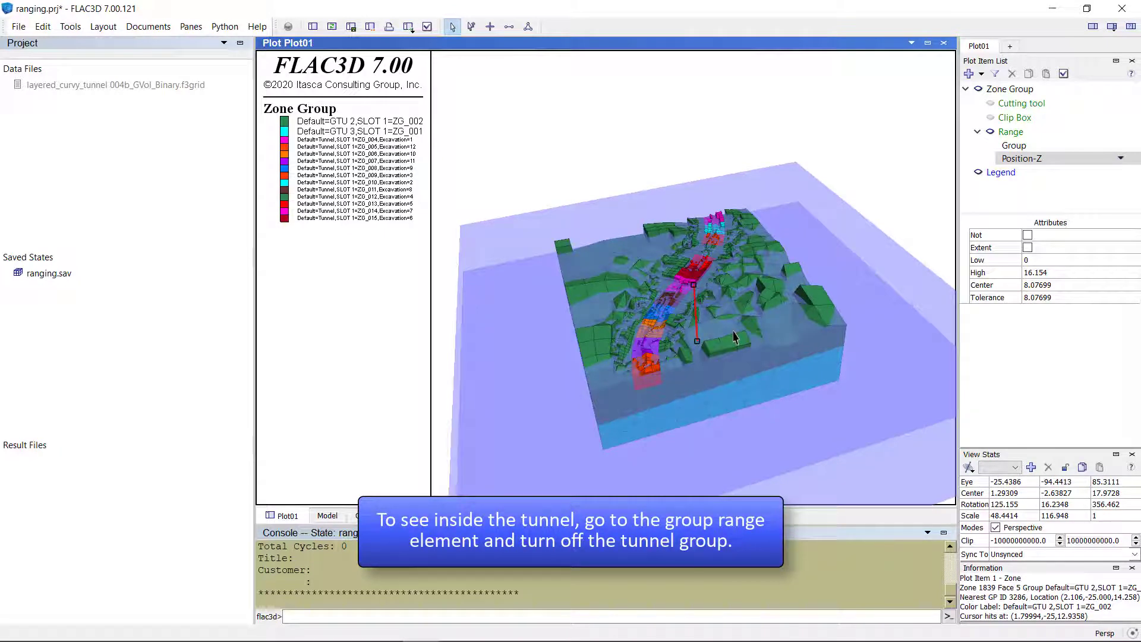
Untick Tunnel in the Group element to reveal the empty curved tunnel, then show Plot02.
{"action": "left_click", "coordinate": [1010, 147]}
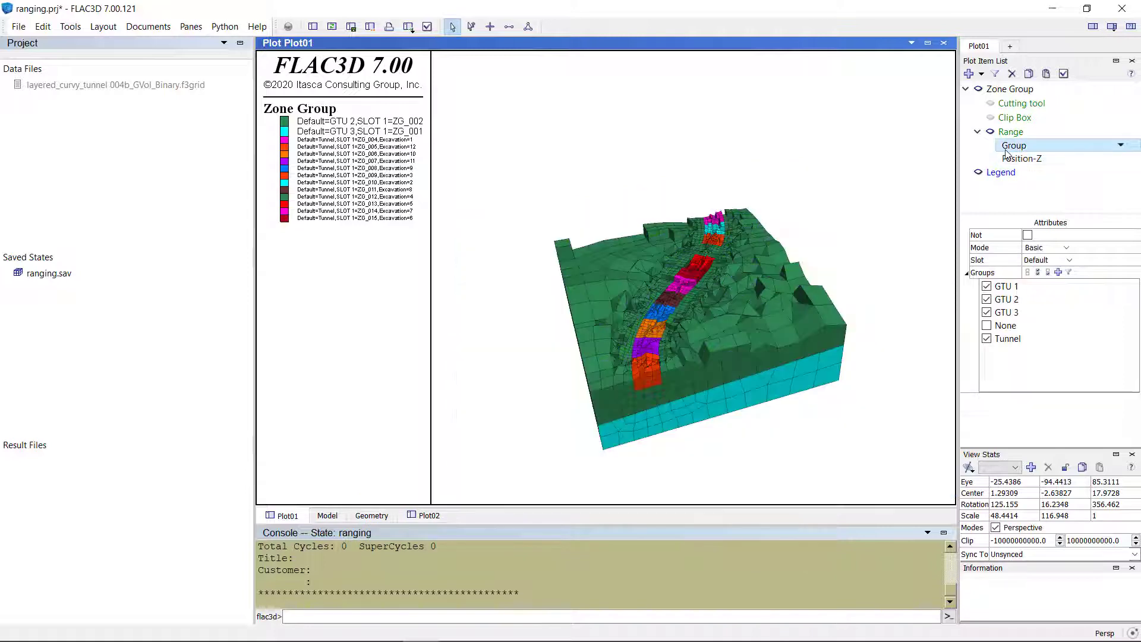
{"action": "left_click", "coordinate": [987, 338]}
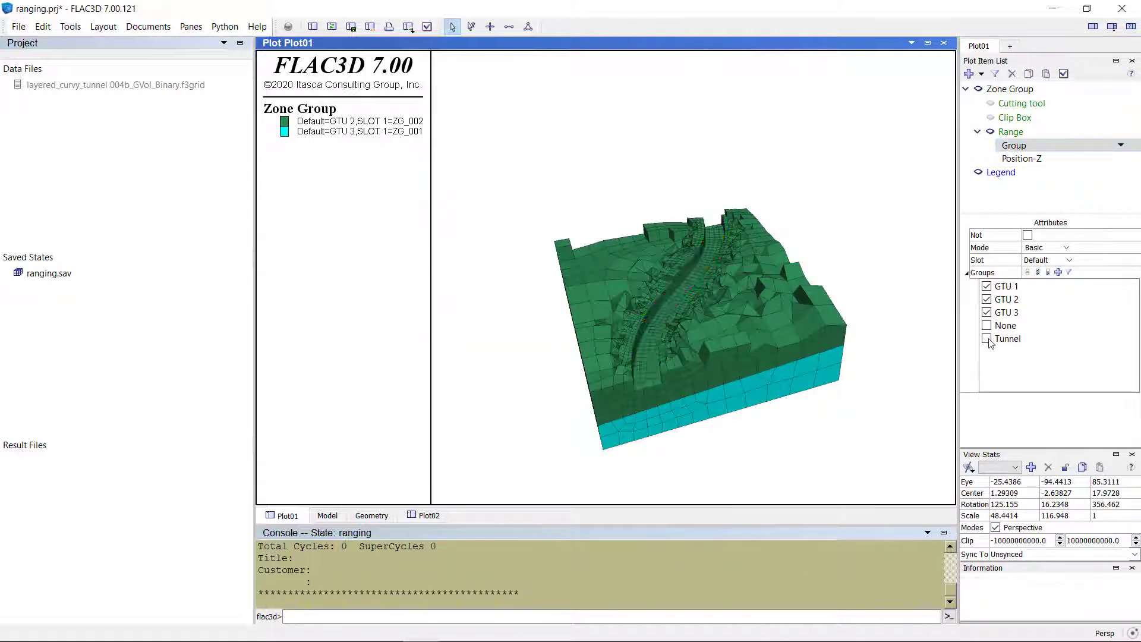
{"action": "left_click", "coordinate": [1027, 132]}
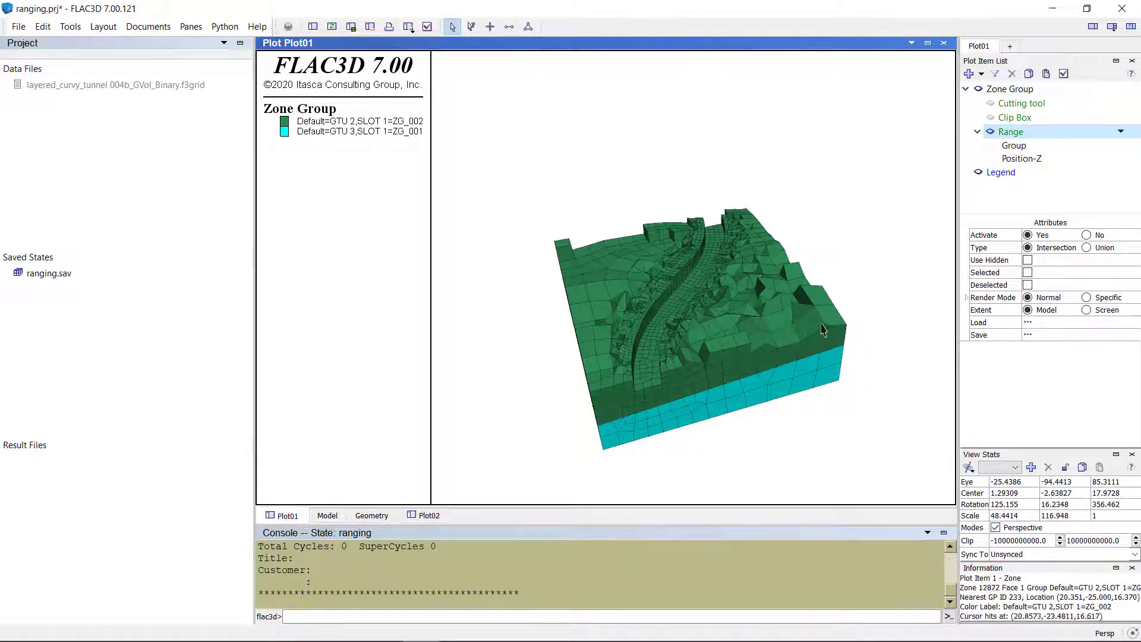
{"action": "mouse_move", "coordinate": [821, 330]}
{"action": "left_mouse_down"}
{"action": "mouse_move", "coordinate": [825, 277]}
{"action": "mouse_move", "coordinate": [874, 242]}
{"action": "mouse_move", "coordinate": [823, 280]}
{"action": "mouse_move", "coordinate": [819, 311]}
{"action": "left_mouse_up"}
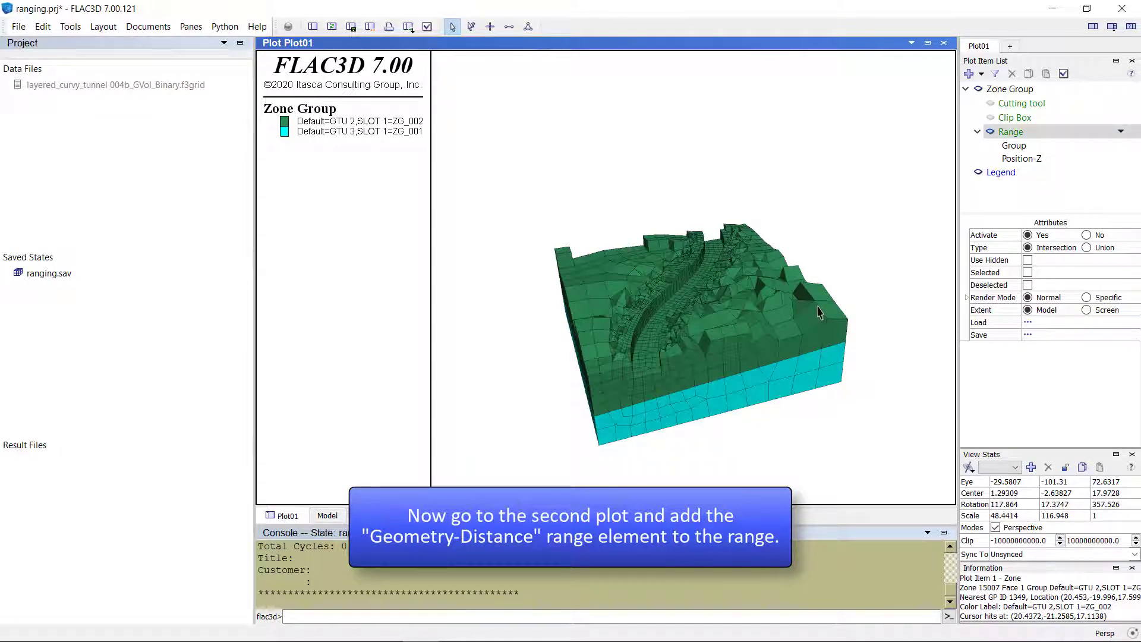
{"action": "left_click", "coordinate": [433, 516]}
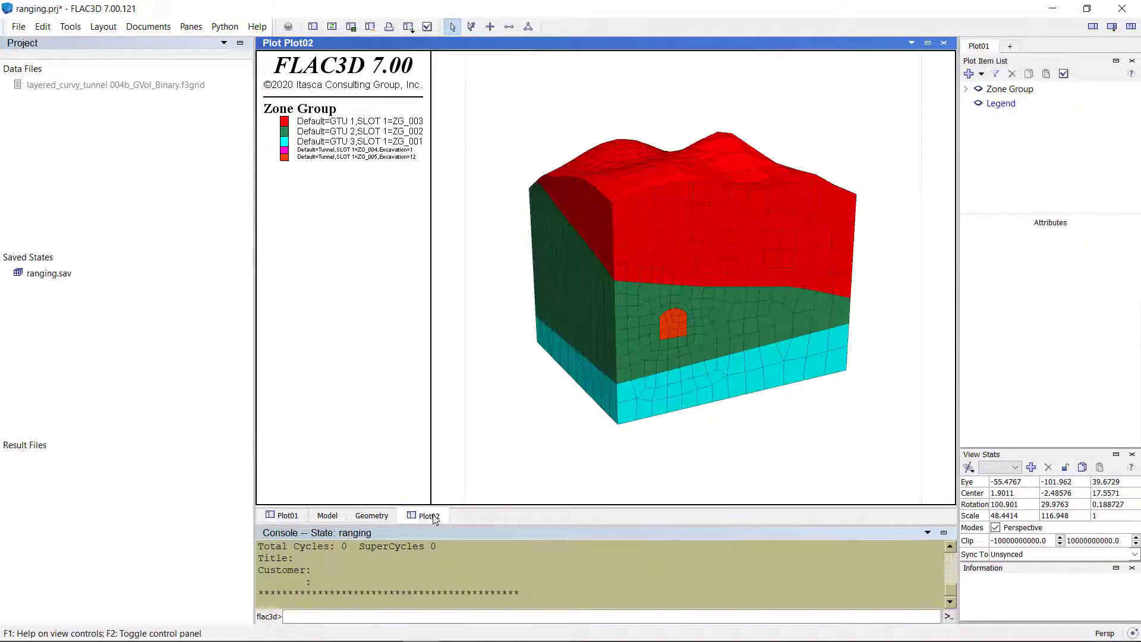
Expand Plot02's Zone Group and add a Geometry Distance element to its Range.
{"action": "left_click", "coordinate": [966, 89]}
{"action": "left_click", "coordinate": [1009, 132]}
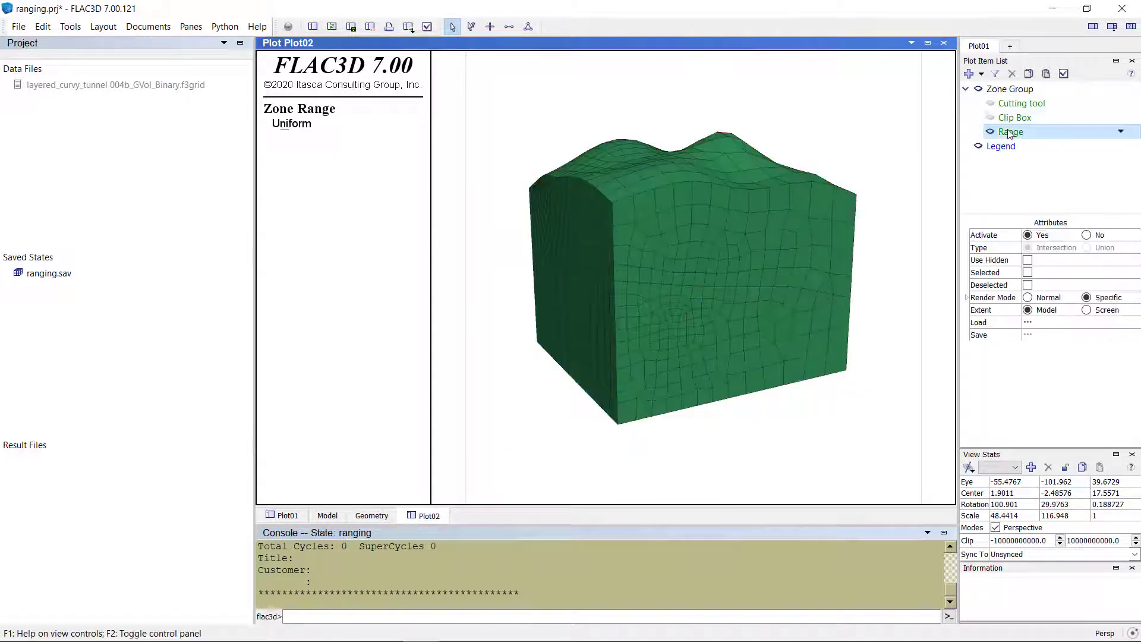
{"action": "right_click", "coordinate": [1009, 132]}
{"action": "left_click", "coordinate": [1026, 144]}
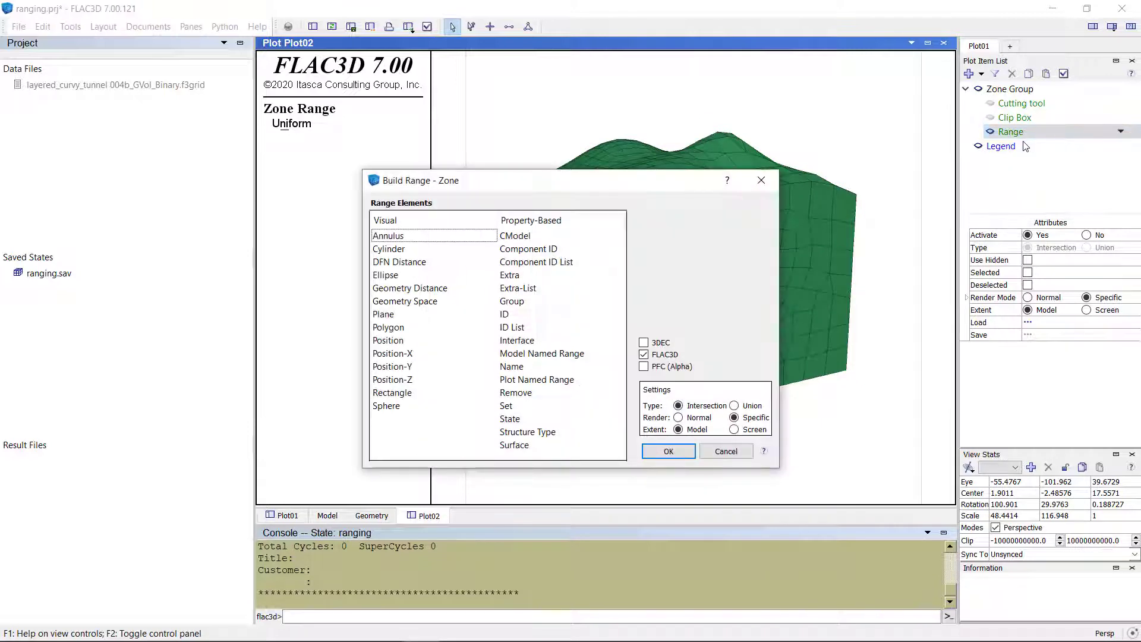
{"action": "left_click", "coordinate": [475, 290]}
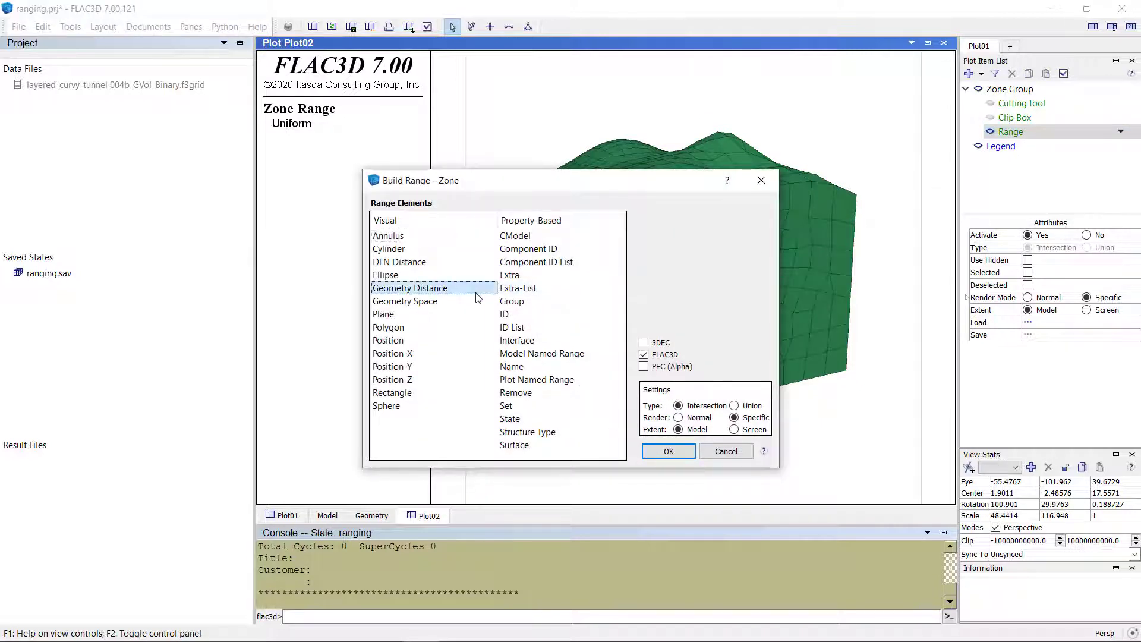
{"action": "left_click", "coordinate": [667, 451]}
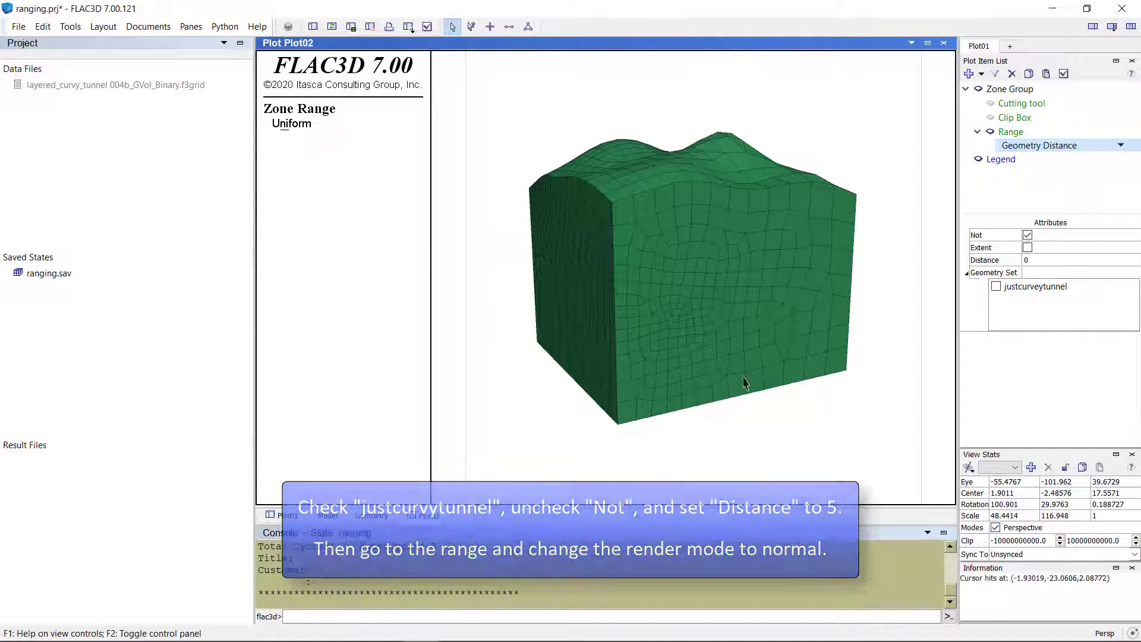
Measure from justcurveytunnel at distance 5 with Not off, and set Render Mode to Normal.
{"action": "left_click", "coordinate": [995, 286]}
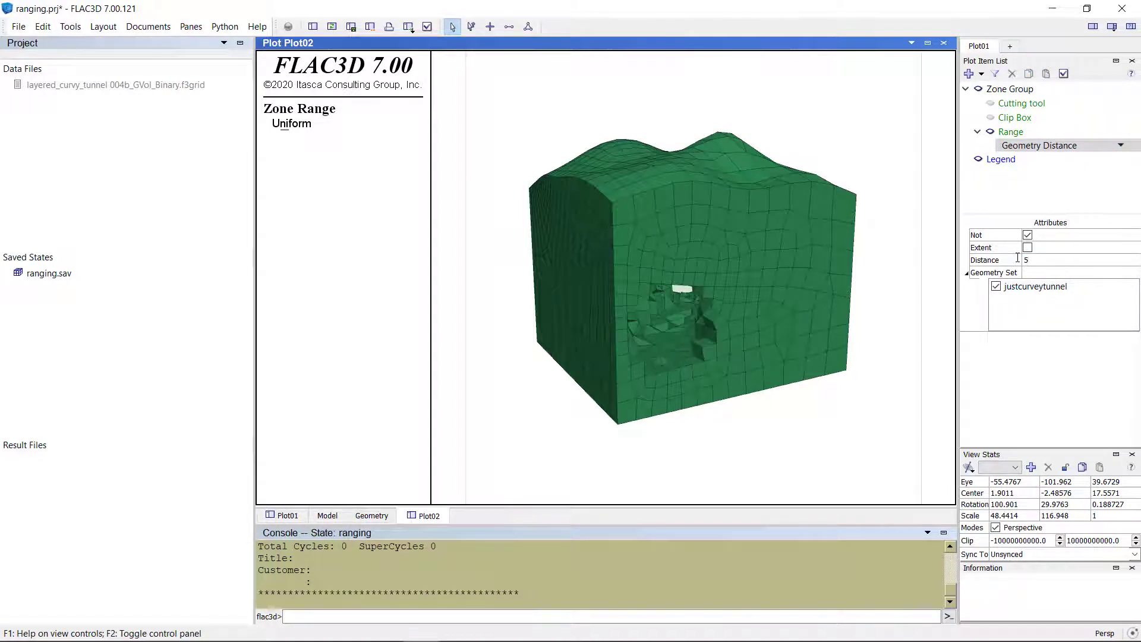
{"action": "left_click", "coordinate": [1029, 235]}
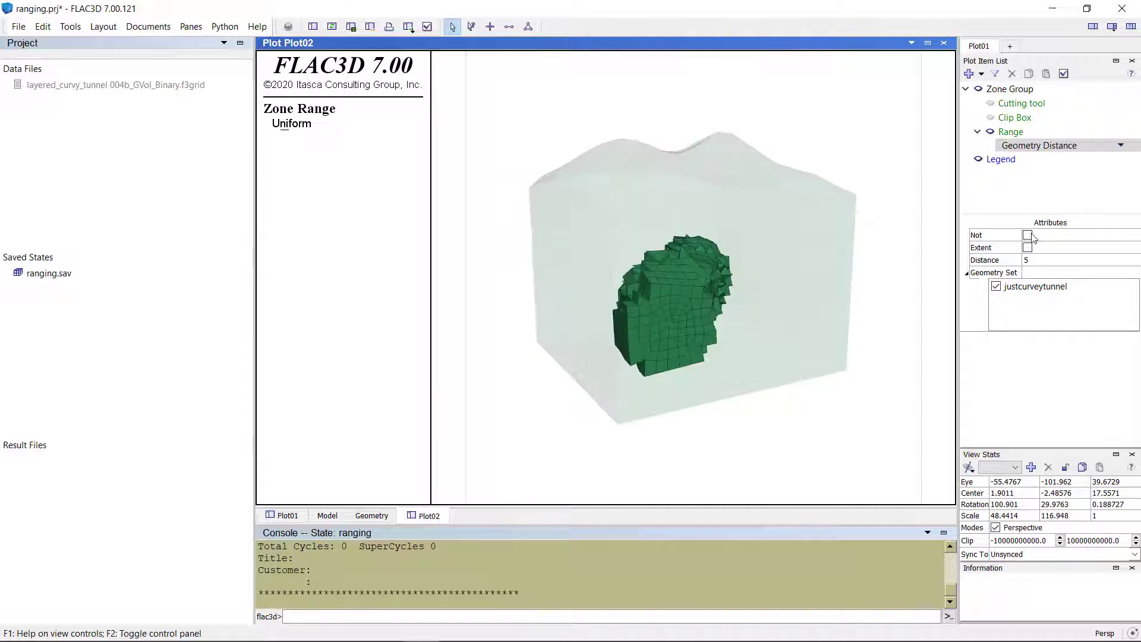
{"action": "left_click", "coordinate": [1032, 130]}
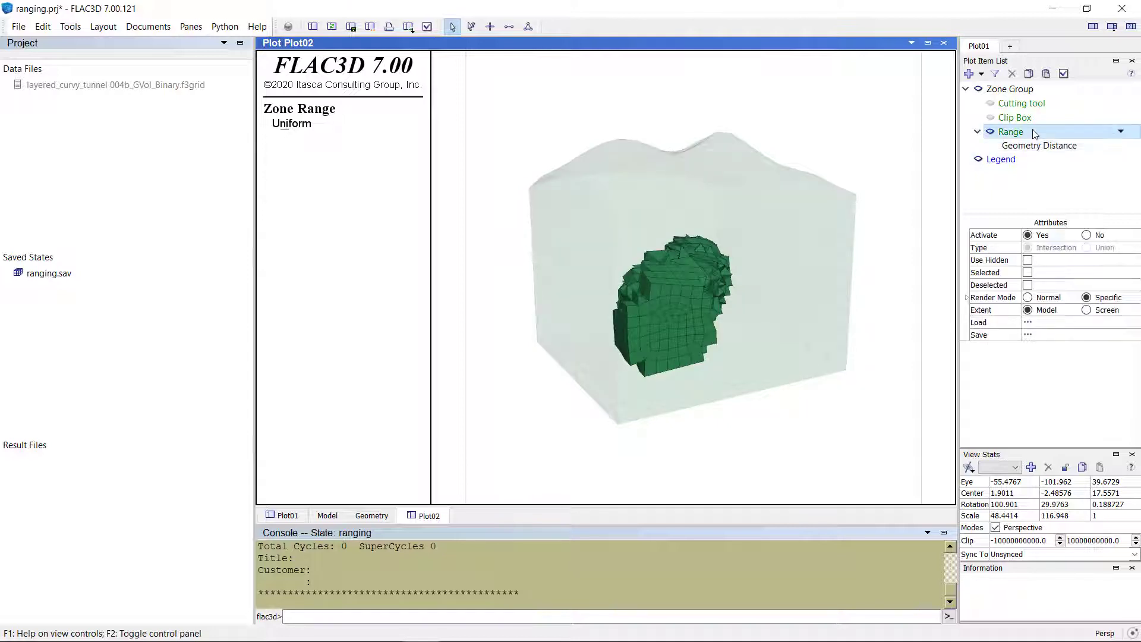
{"action": "left_click", "coordinate": [1028, 298]}
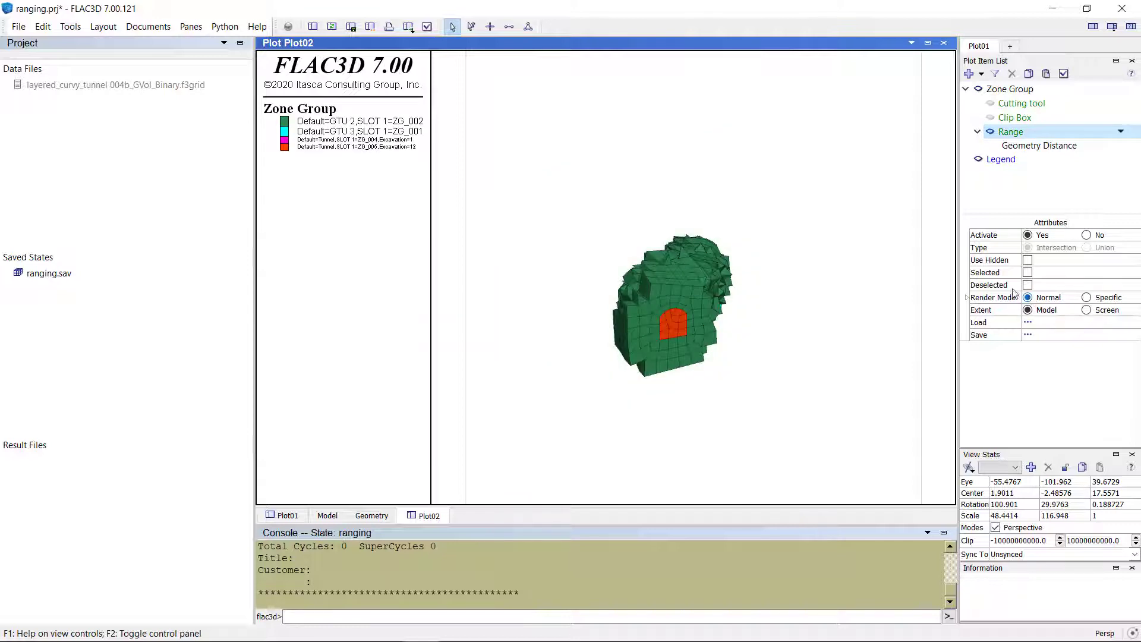
{"action": "left_click_drag", "start_coordinate": [843, 324], "coordinate": [768, 350]}
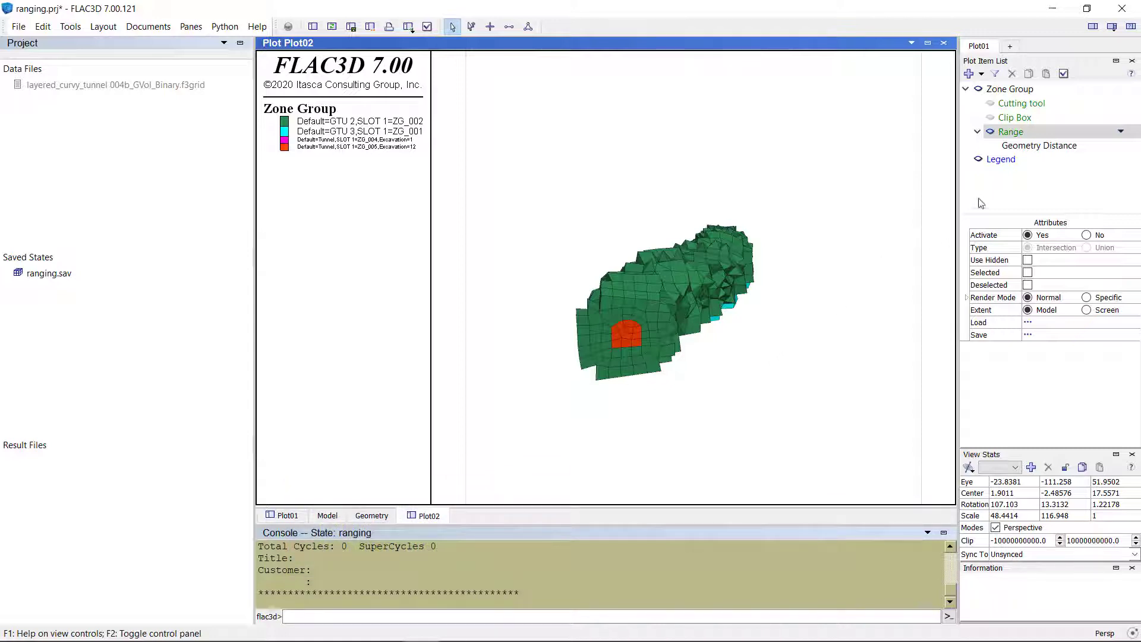
Copy Plot02's Geometry Distance element (distance 5) and paste it into Plot01's Zone Group range.
{"action": "left_click", "coordinate": [1044, 146]}
{"action": "right_click", "coordinate": [1044, 146]}
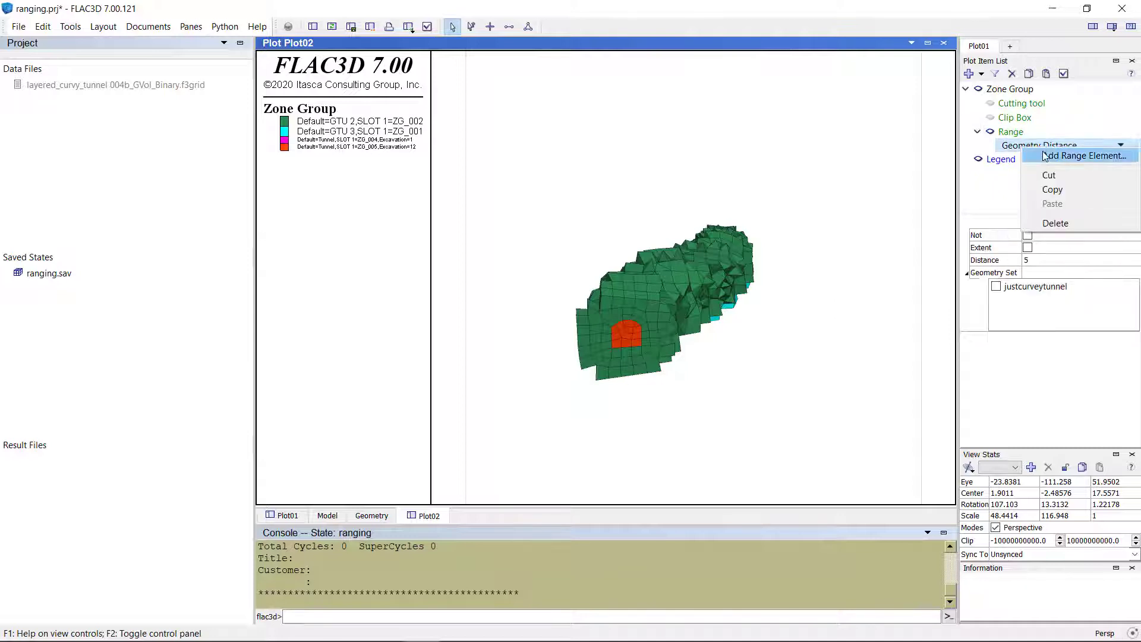
{"action": "left_click", "coordinate": [1042, 190]}
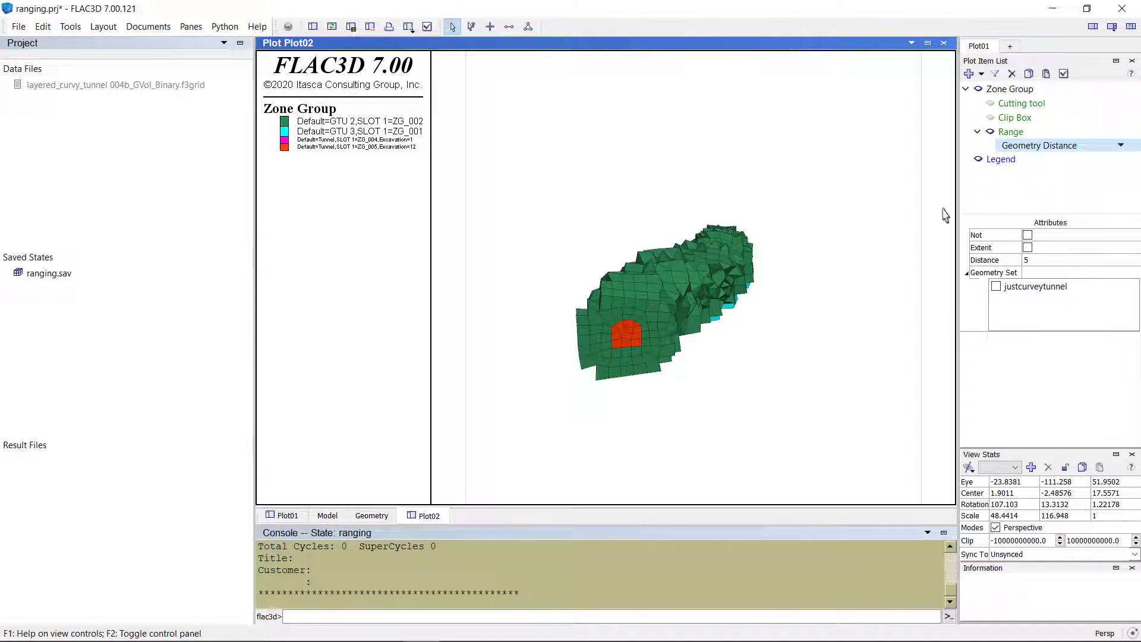
{"action": "left_click", "coordinate": [288, 515]}
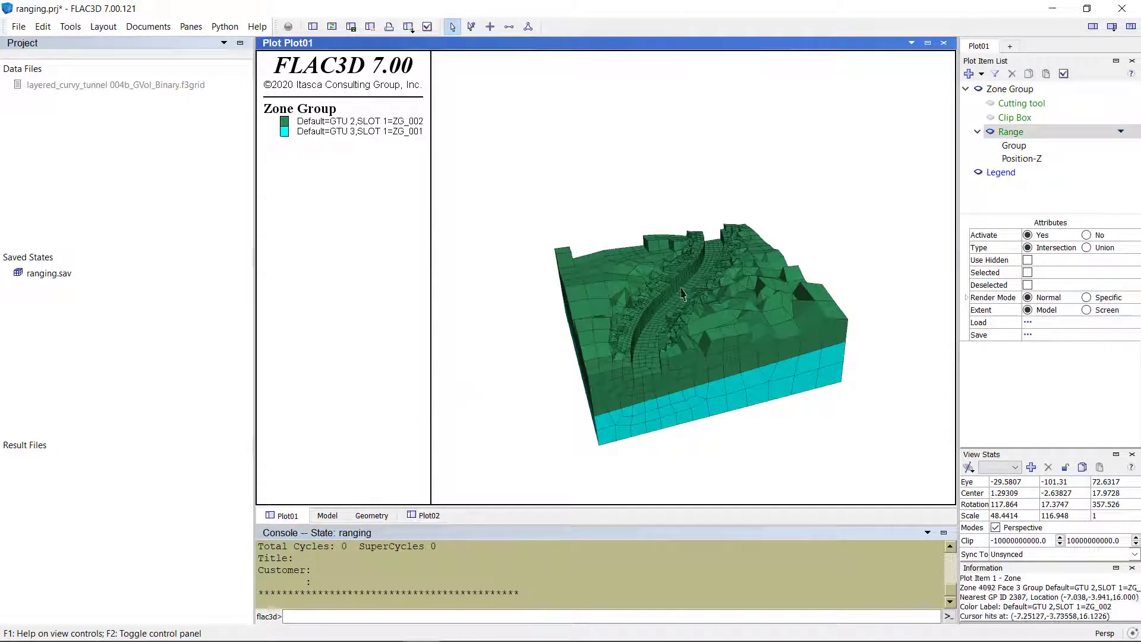
{"action": "right_click", "coordinate": [1009, 135]}
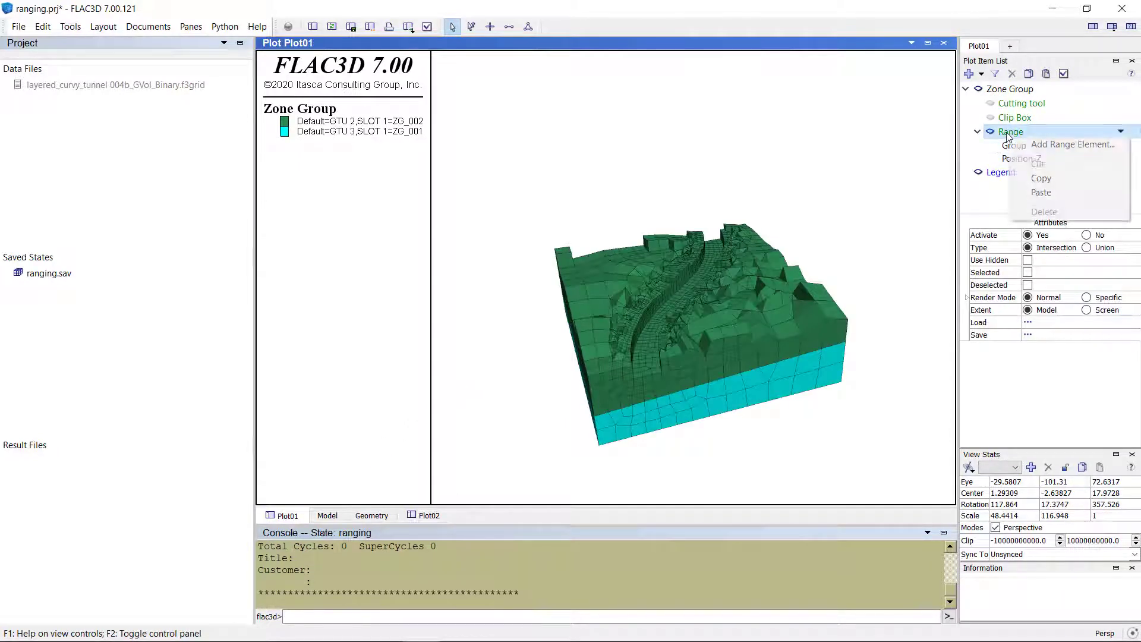
{"action": "left_click", "coordinate": [1030, 193]}
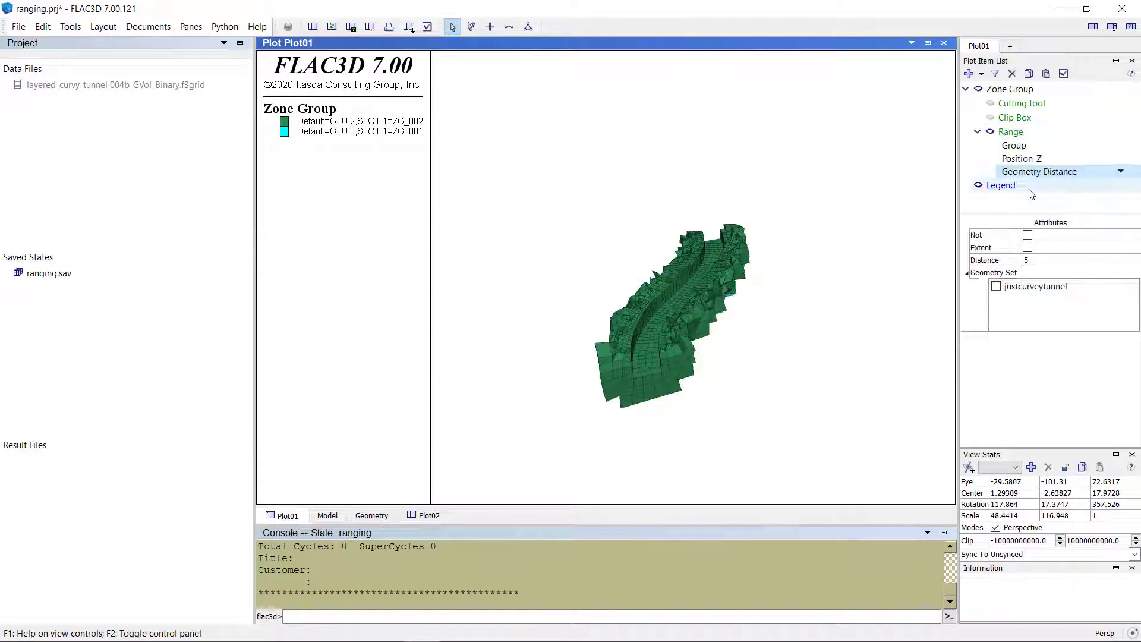
{"action": "mouse_move", "coordinate": [740, 296]}
{"action": "left_mouse_down"}
{"action": "mouse_move", "coordinate": [774, 258]}
{"action": "mouse_move", "coordinate": [712, 109]}
{"action": "mouse_move", "coordinate": [742, 253]}
{"action": "mouse_move", "coordinate": [738, 312]}
{"action": "left_mouse_up"}
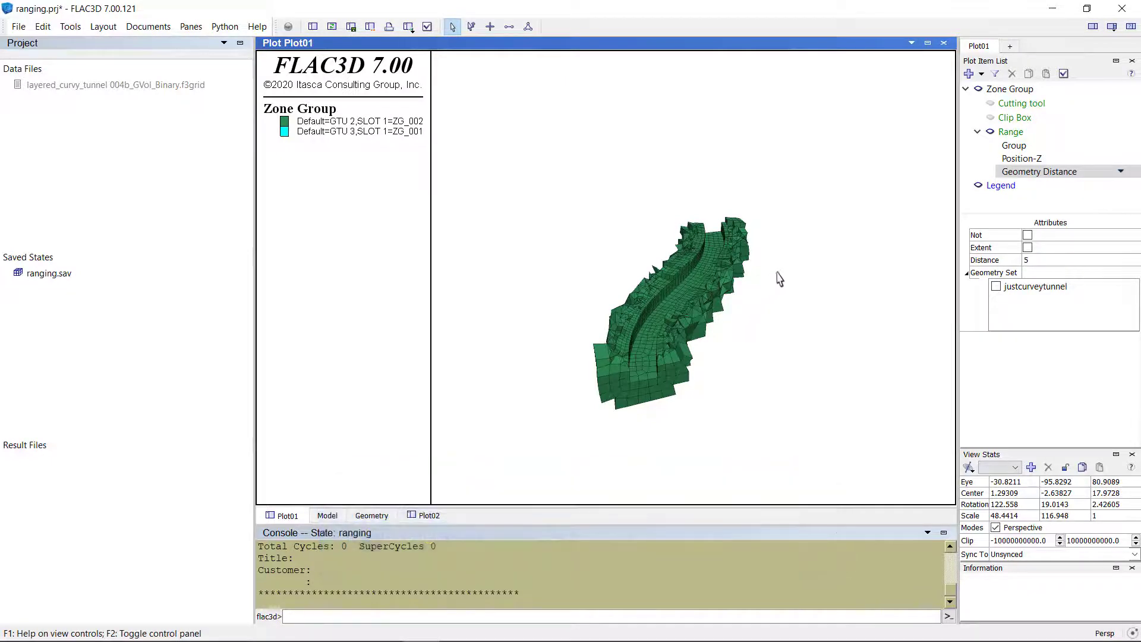
Save Plot01's current range configuration as a project range named 'test'.
{"action": "left_click", "coordinate": [1004, 132]}
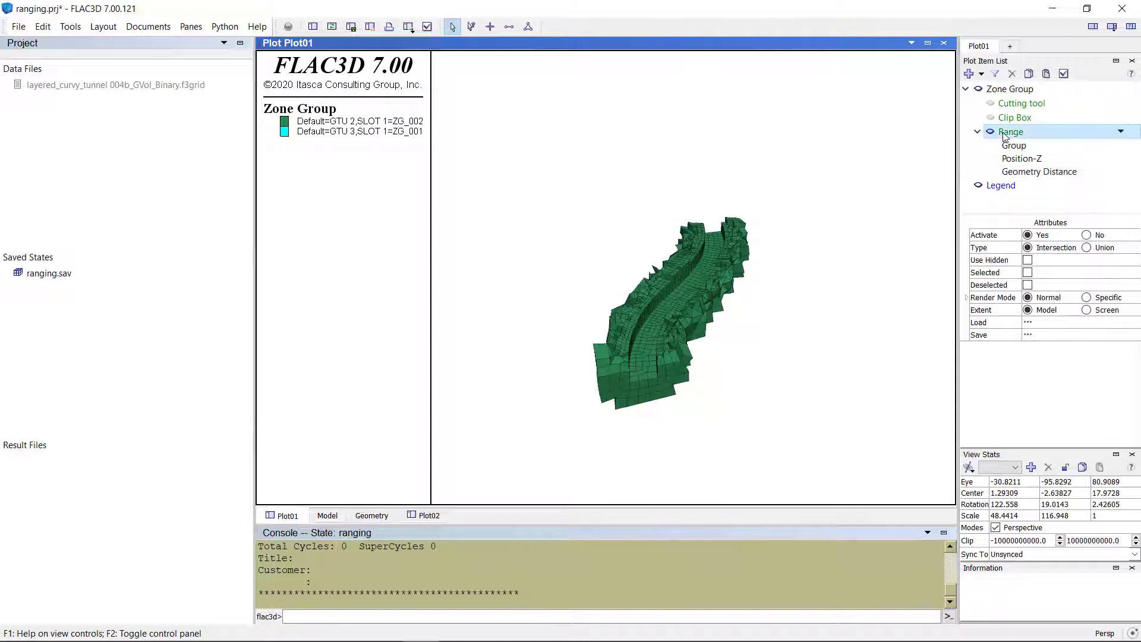
{"action": "left_click", "coordinate": [1027, 335]}
{"action": "type", "text": "test"}
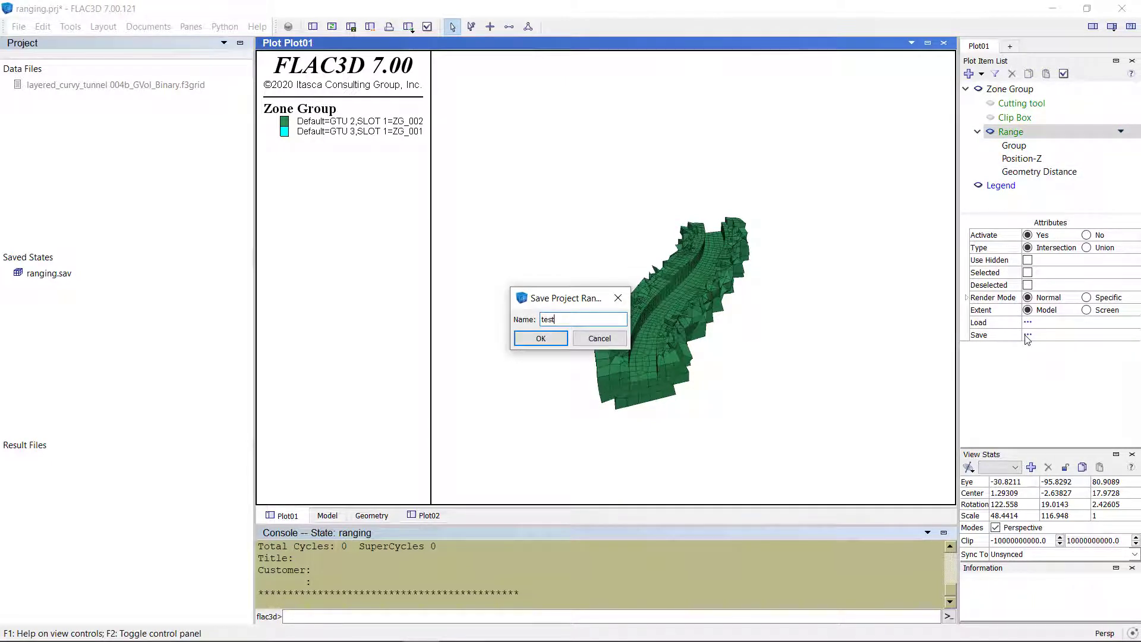
{"action": "key", "text": "Return"}
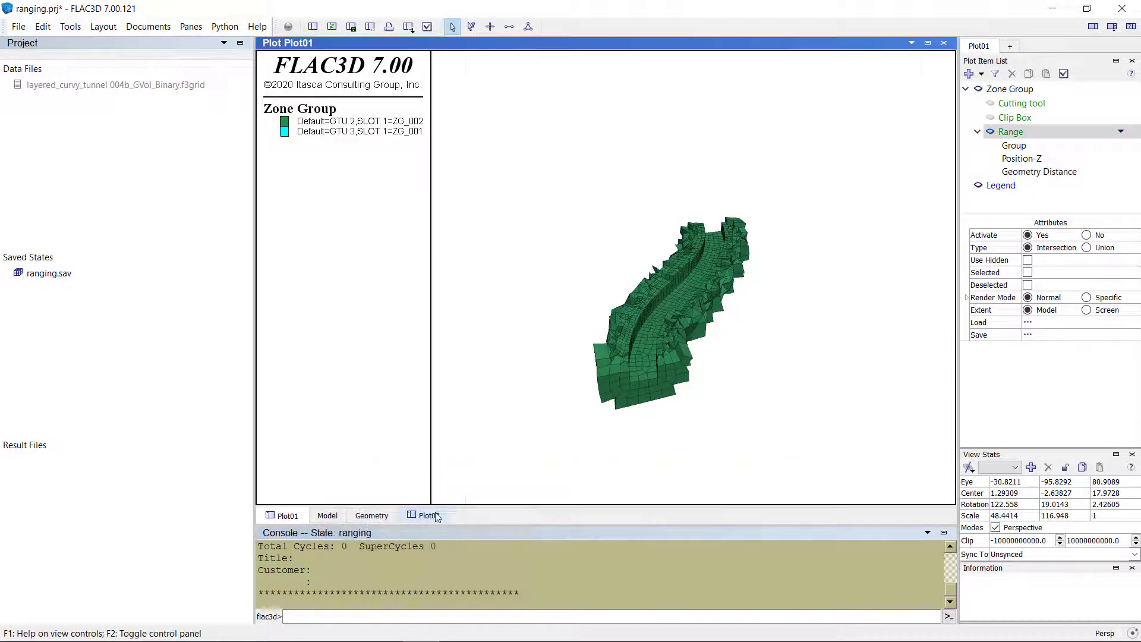
Load the saved 'test' range into Plot02 and tilt the model upright.
{"action": "left_click", "coordinate": [437, 514]}
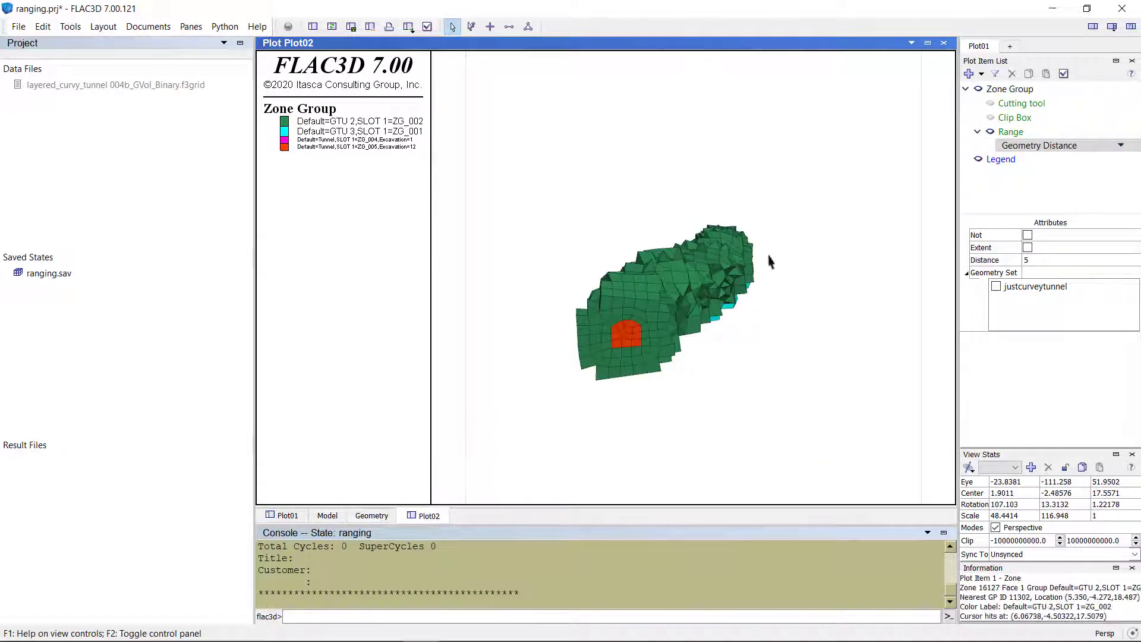
{"action": "left_click", "coordinate": [1010, 135]}
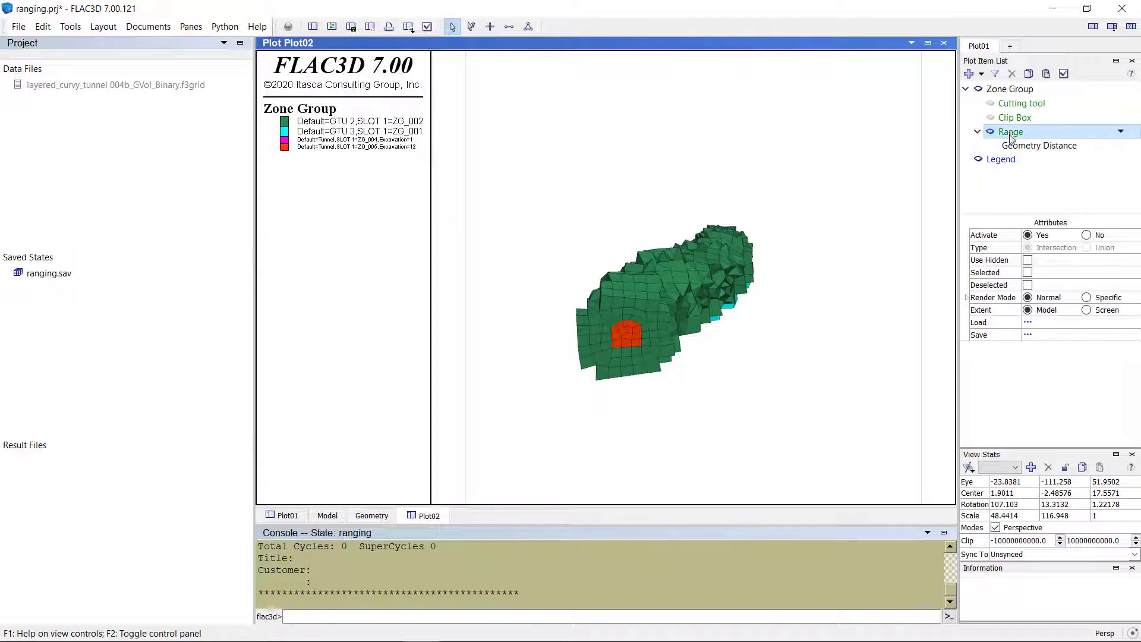
{"action": "left_click", "coordinate": [1028, 324]}
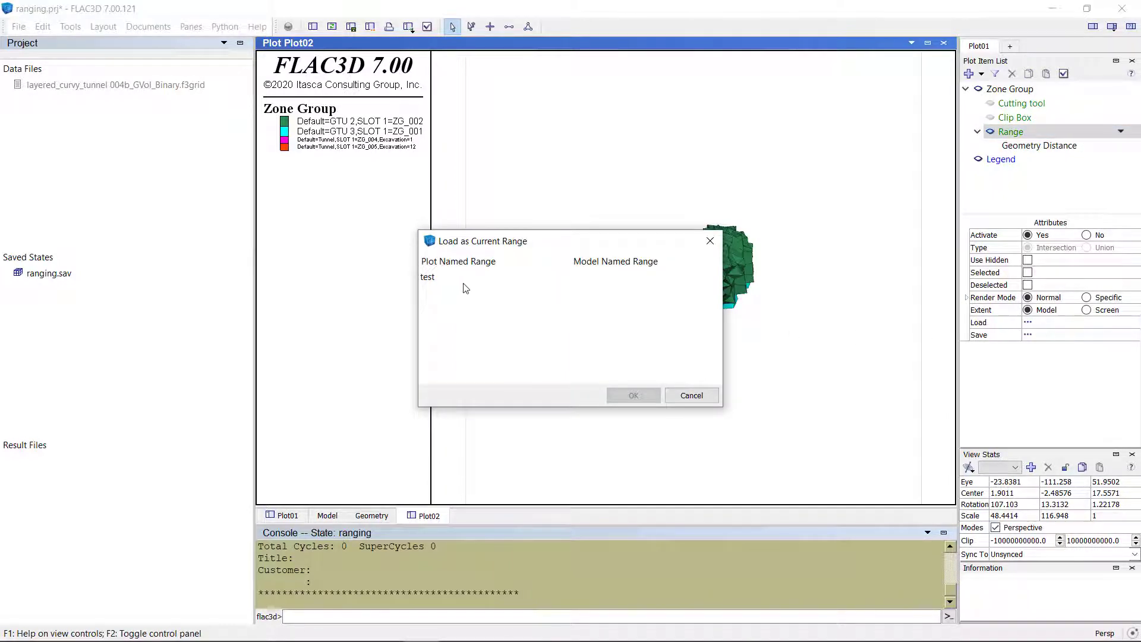
{"action": "left_click", "coordinate": [447, 277]}
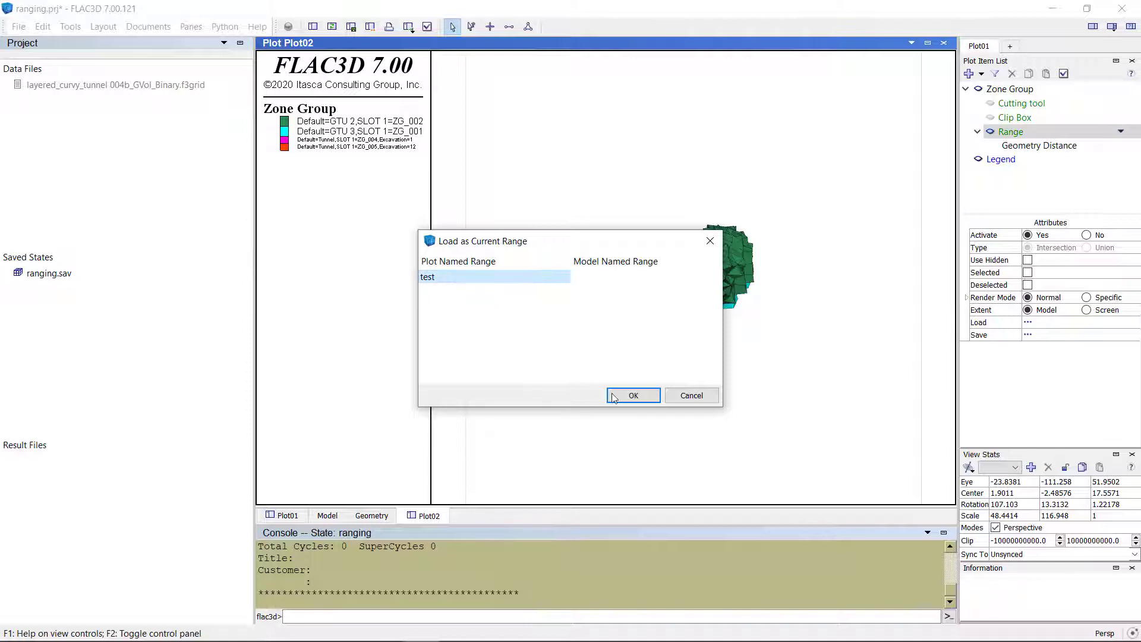
{"action": "left_click", "coordinate": [632, 395]}
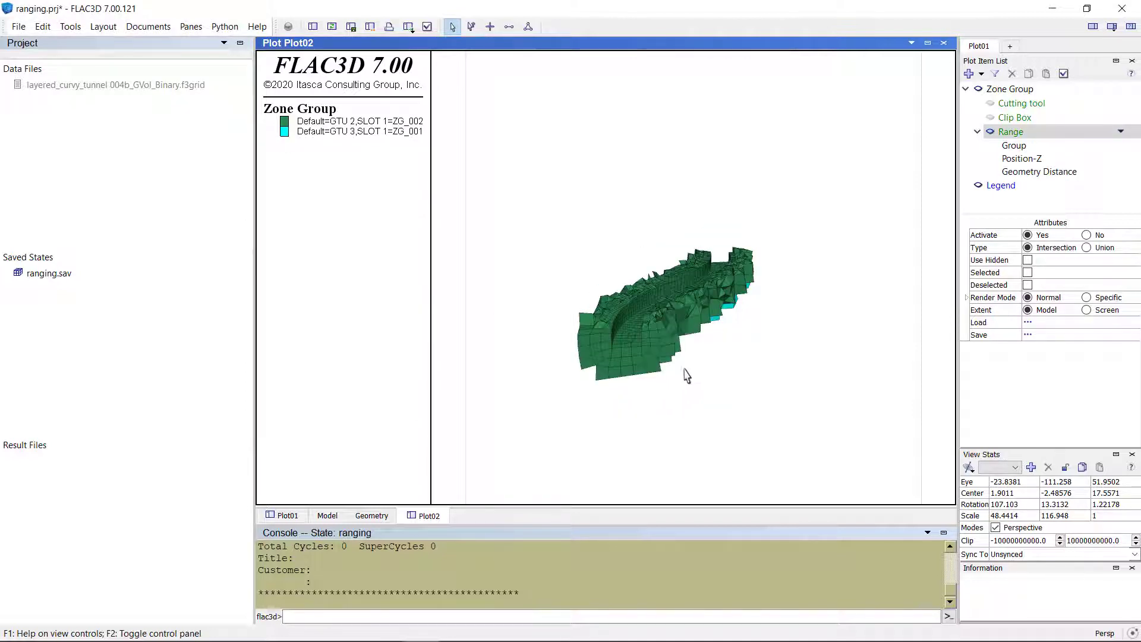
{"action": "left_click_drag", "start_coordinate": [687, 376], "coordinate": [663, 344]}
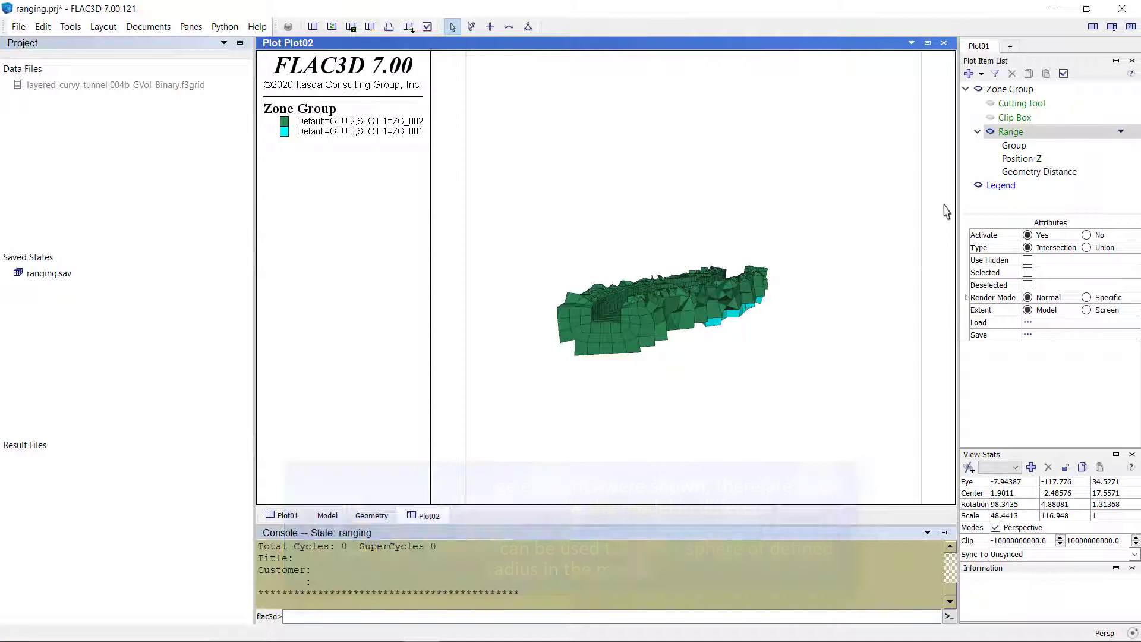
Delete the Group, Position-Z and Geometry Distance range elements from Plot02's range.
{"action": "left_click", "coordinate": [1010, 146]}
{"action": "key", "text": "Delete"}
{"action": "left_click", "coordinate": [1007, 149]}
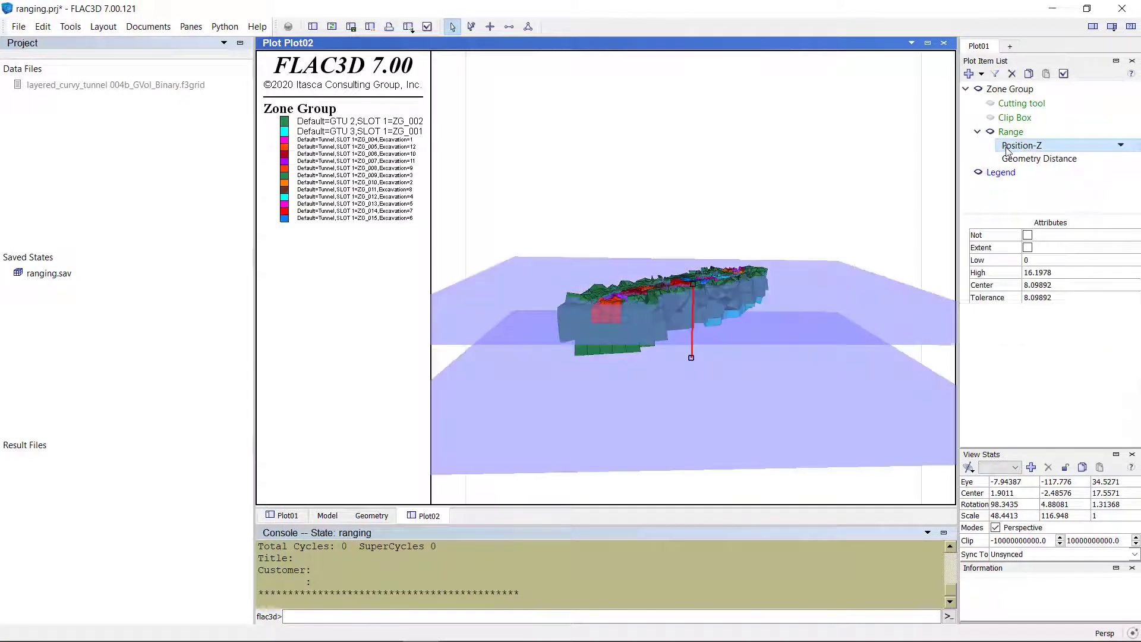
{"action": "key", "text": "Delete"}
{"action": "left_click", "coordinate": [1008, 158]}
{"action": "key", "text": "Delete"}
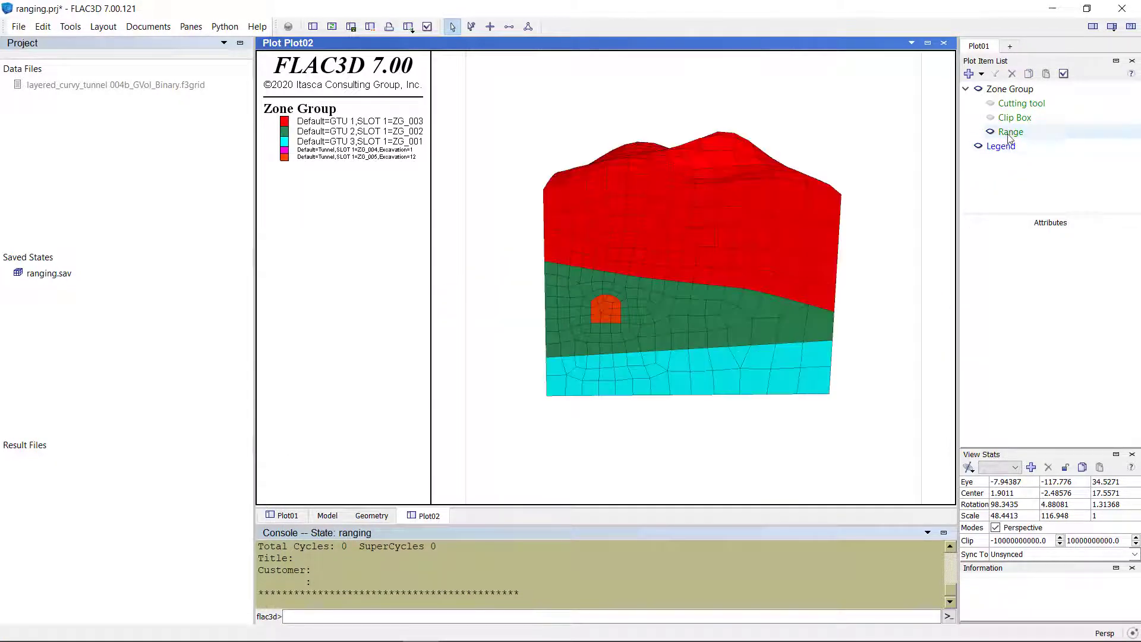
Add a Sphere element to Plot02's empty range.
{"action": "left_click", "coordinate": [1010, 132]}
{"action": "right_click", "coordinate": [1010, 133]}
{"action": "left_click", "coordinate": [1018, 146]}
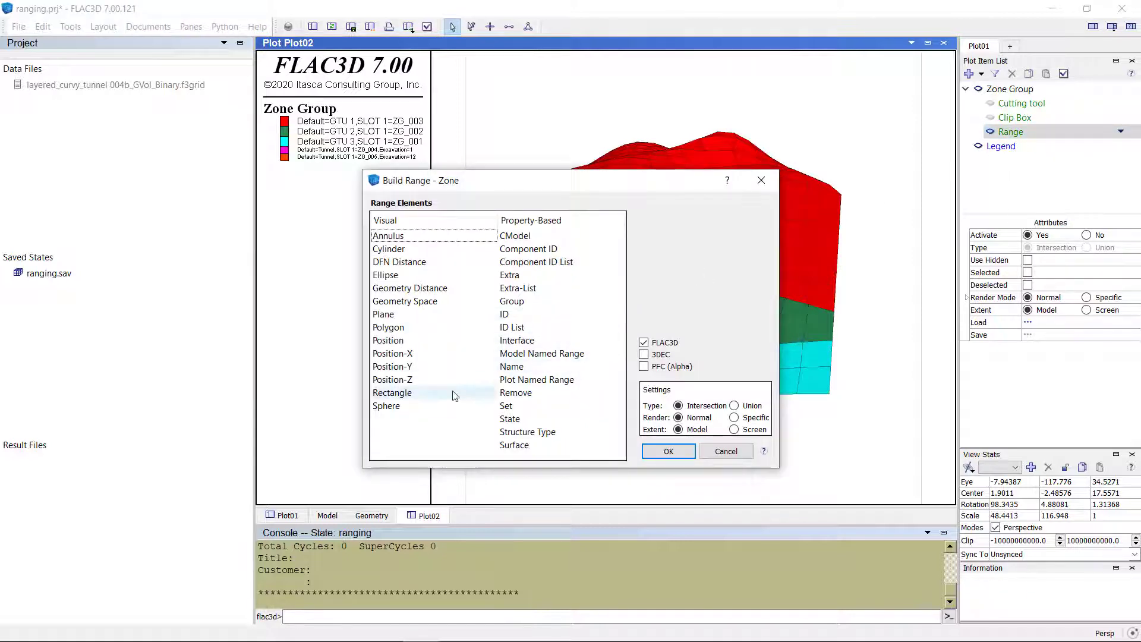
{"action": "left_click", "coordinate": [432, 407]}
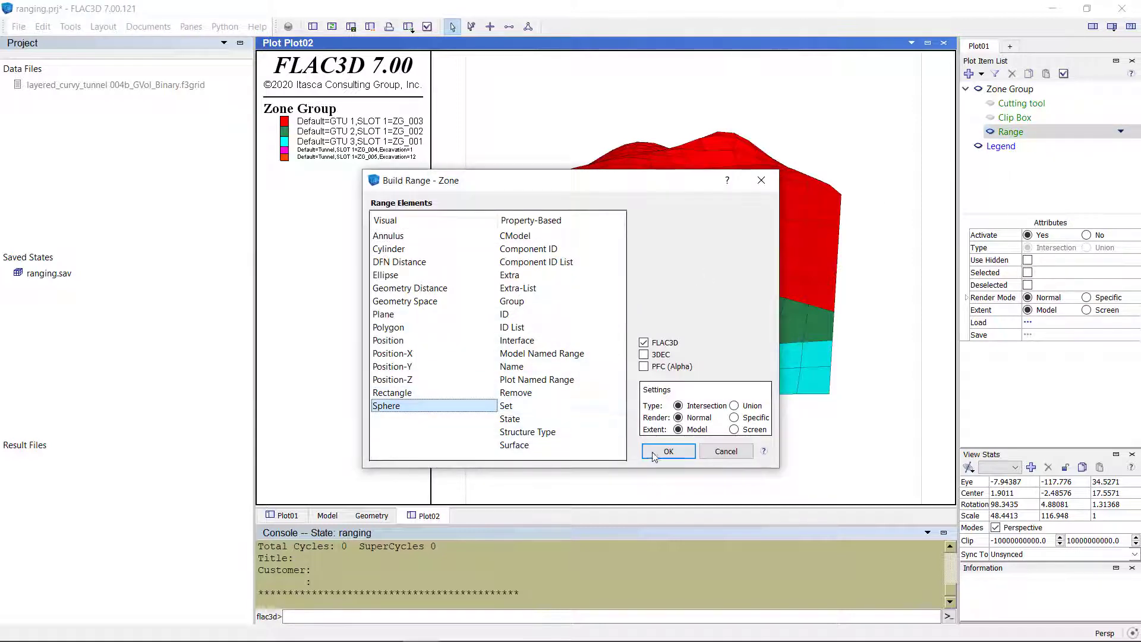
{"action": "left_click", "coordinate": [668, 451]}
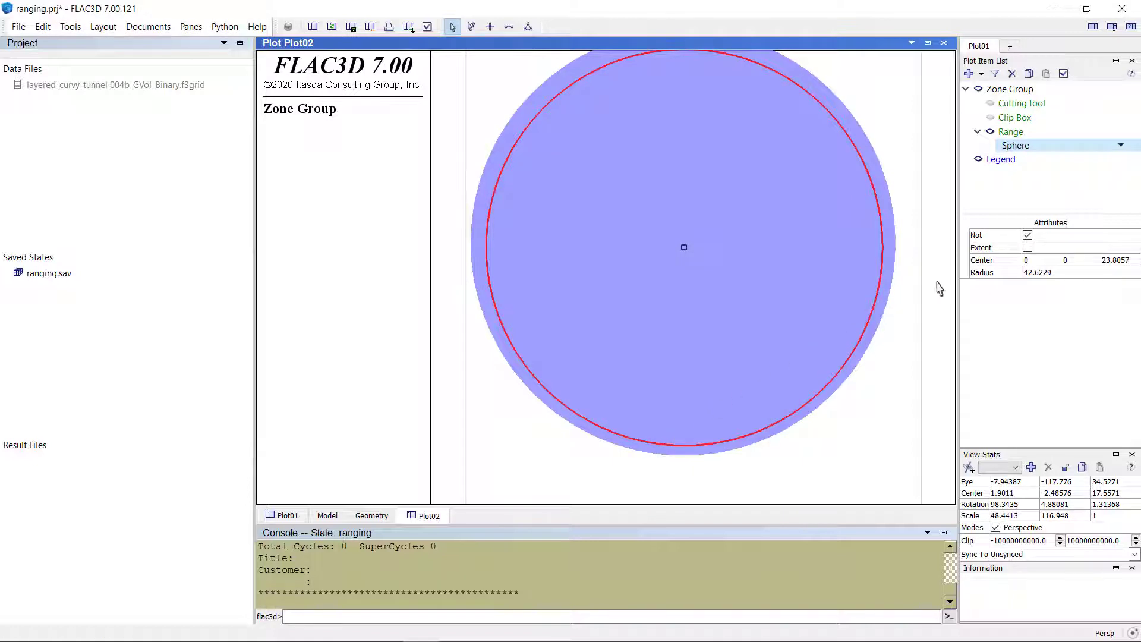
Keep zones inside the sphere, shrink its radius to about 24.3, and view the tunnel face.
{"action": "left_click", "coordinate": [1026, 236]}
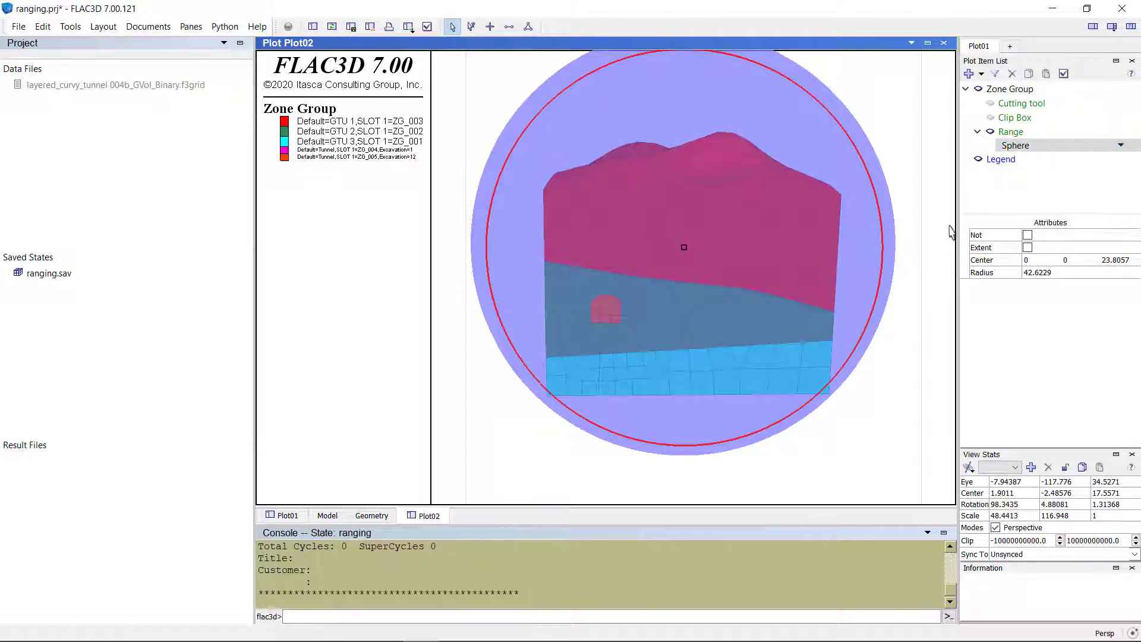
{"action": "left_click_drag", "start_coordinate": [877, 202], "coordinate": [799, 252]}
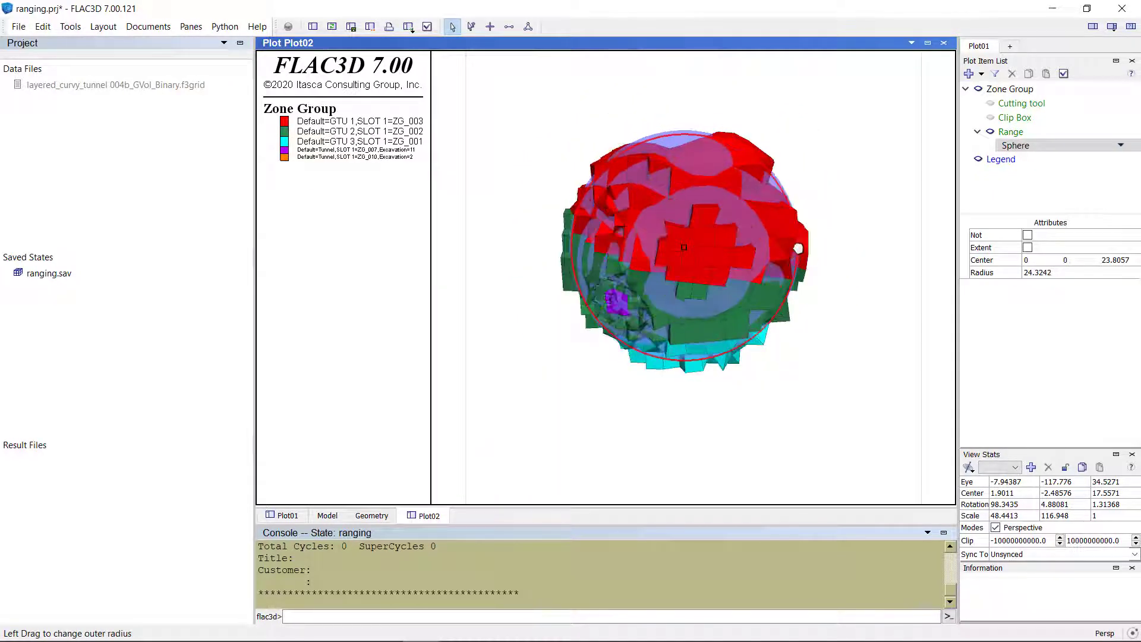
{"action": "left_click", "coordinate": [1006, 132]}
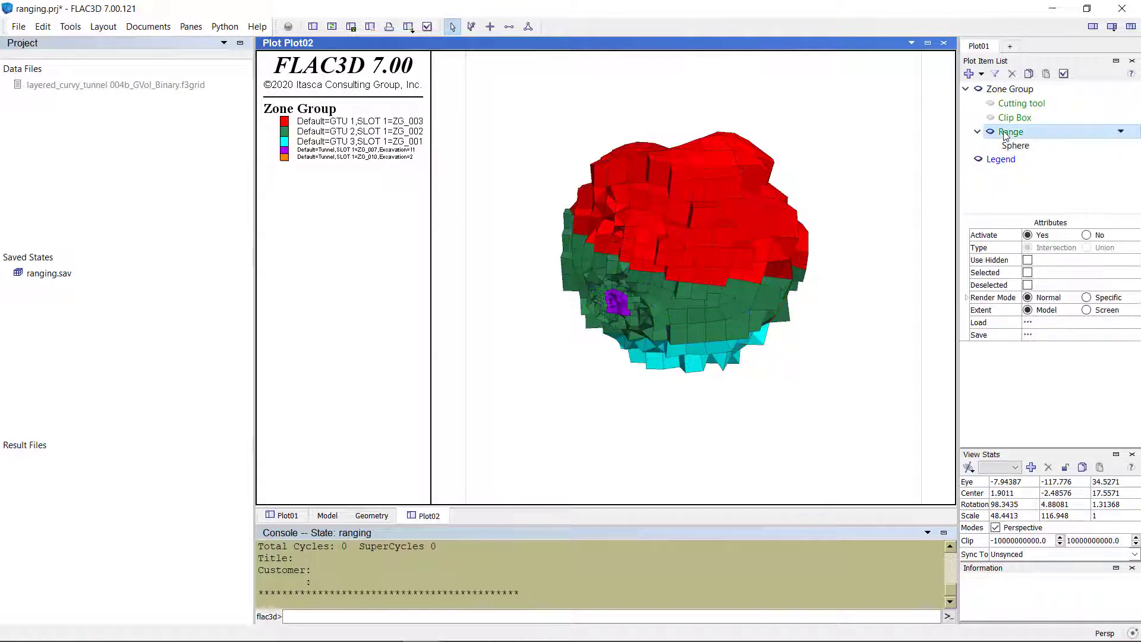
{"action": "left_click_drag", "start_coordinate": [841, 246], "coordinate": [841, 300]}
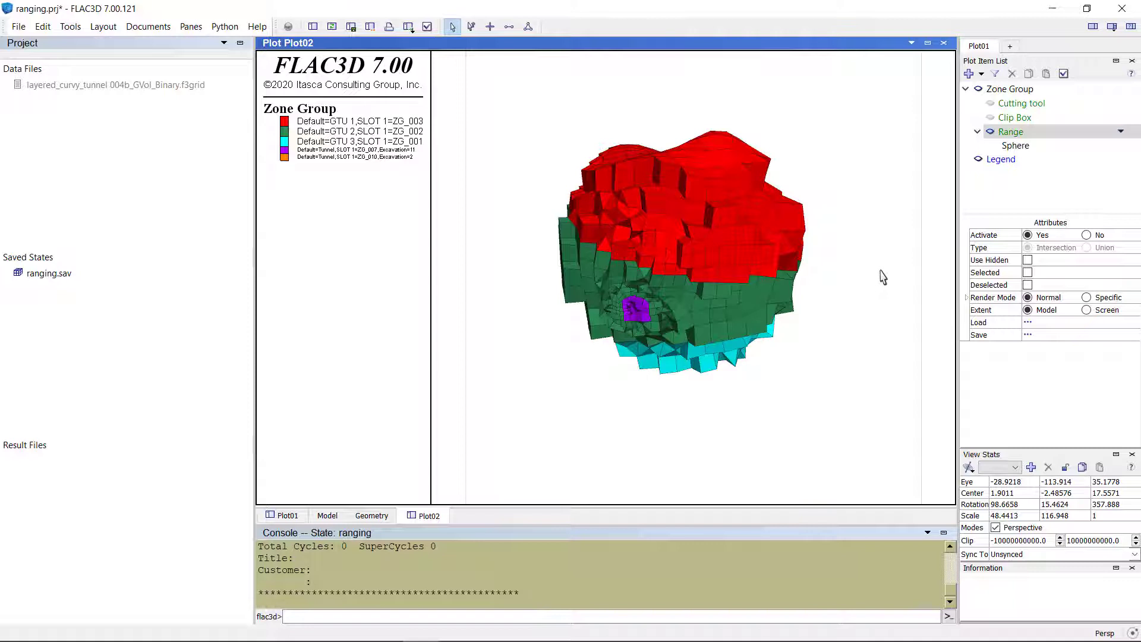